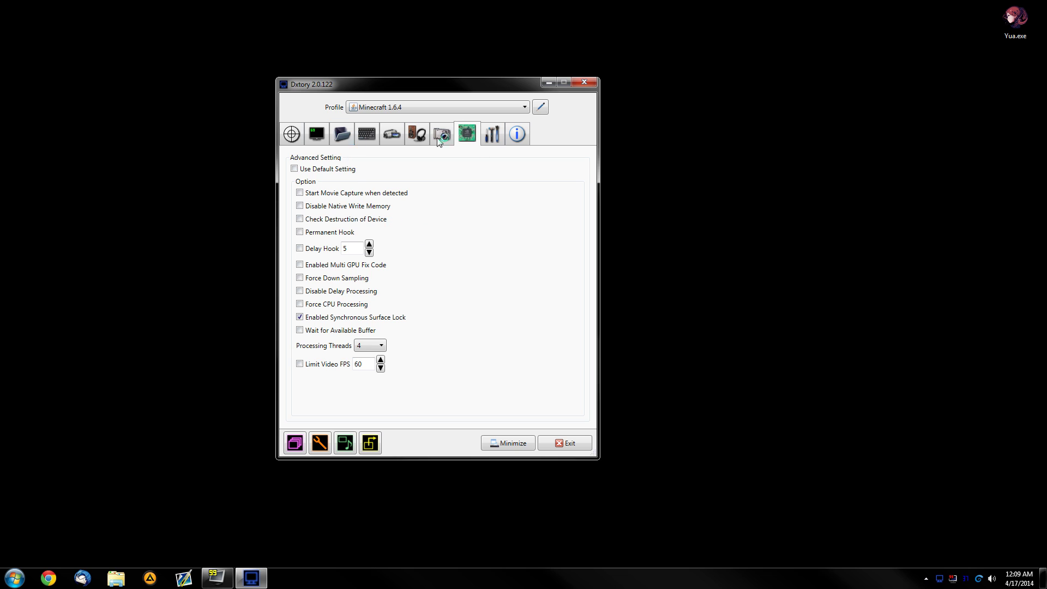
# - Review the folder for saved movies and the movie settings for frame rate and AVI file format
pyautogui.click(343, 137)
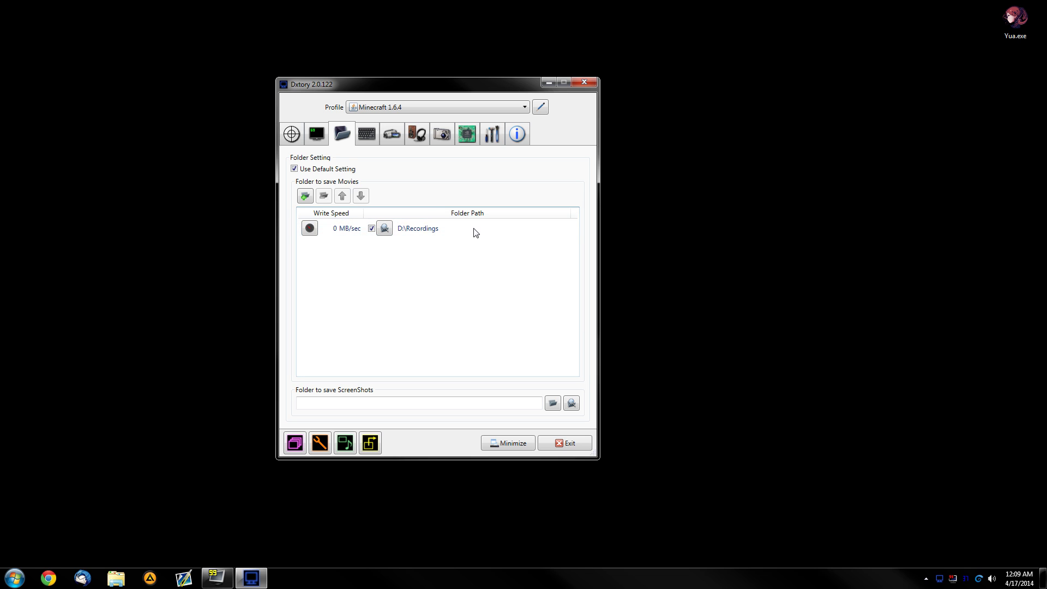
pyautogui.click(389, 136)
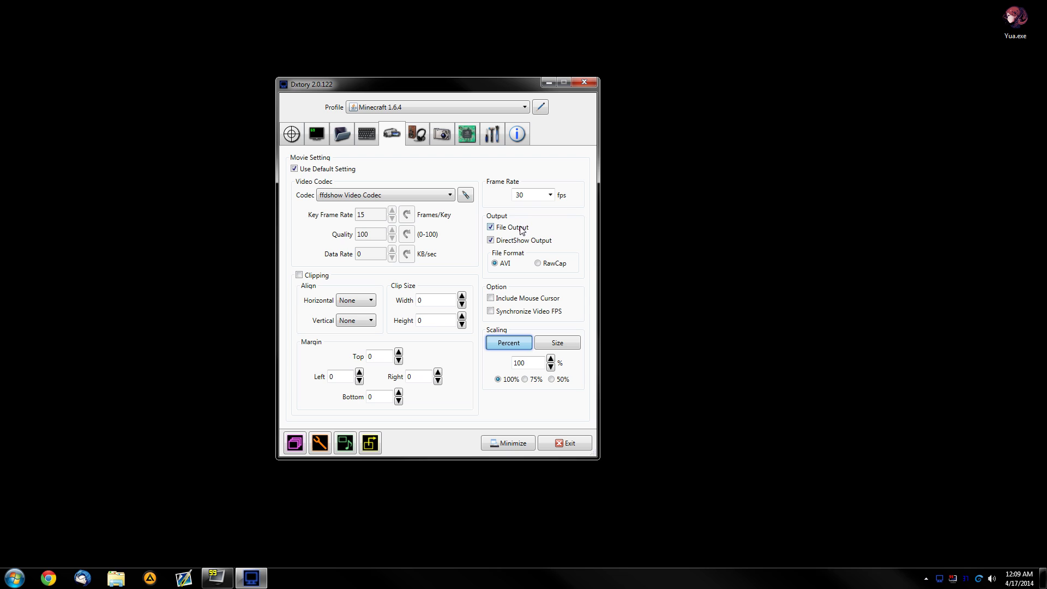
pyautogui.click(550, 195)
pyautogui.click(515, 195)
pyautogui.click(496, 265)
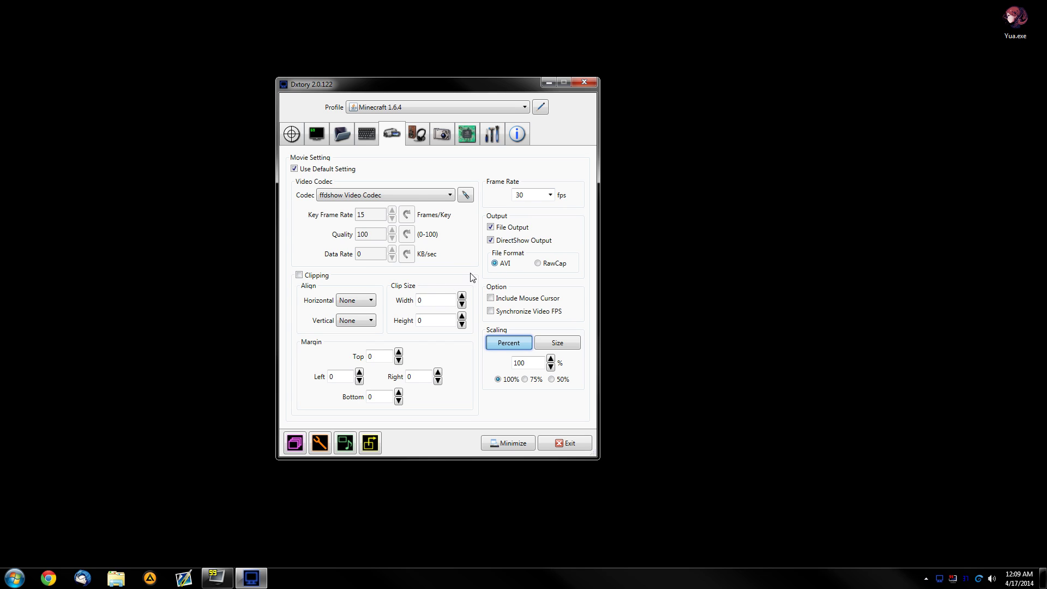
# - Select the Dxtory Video Codec and try YUV420(2x2) - Medium Quality with compression in its options
pyautogui.click(414, 197)
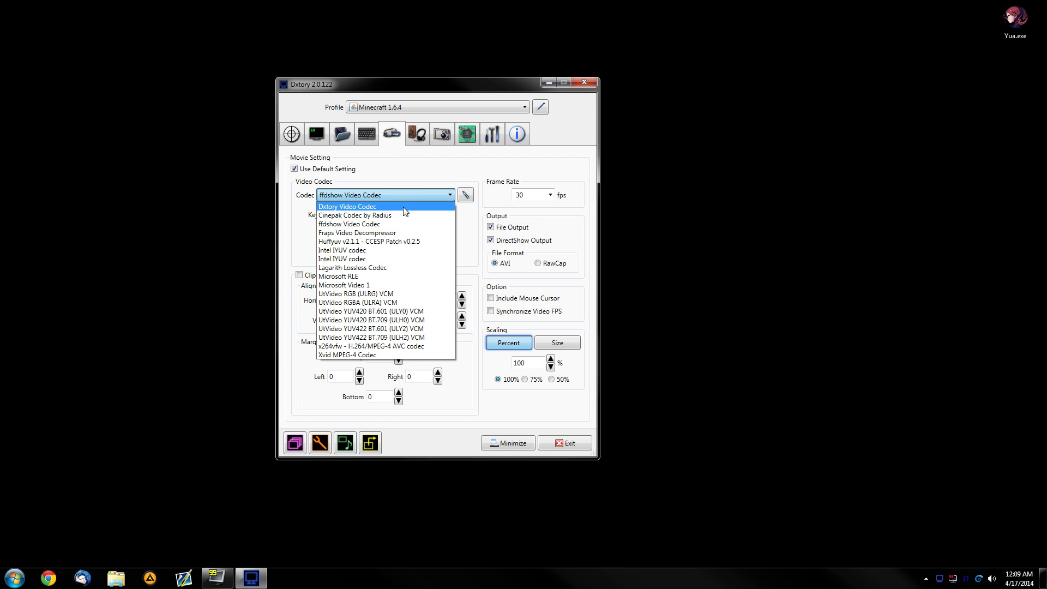
pyautogui.click(405, 208)
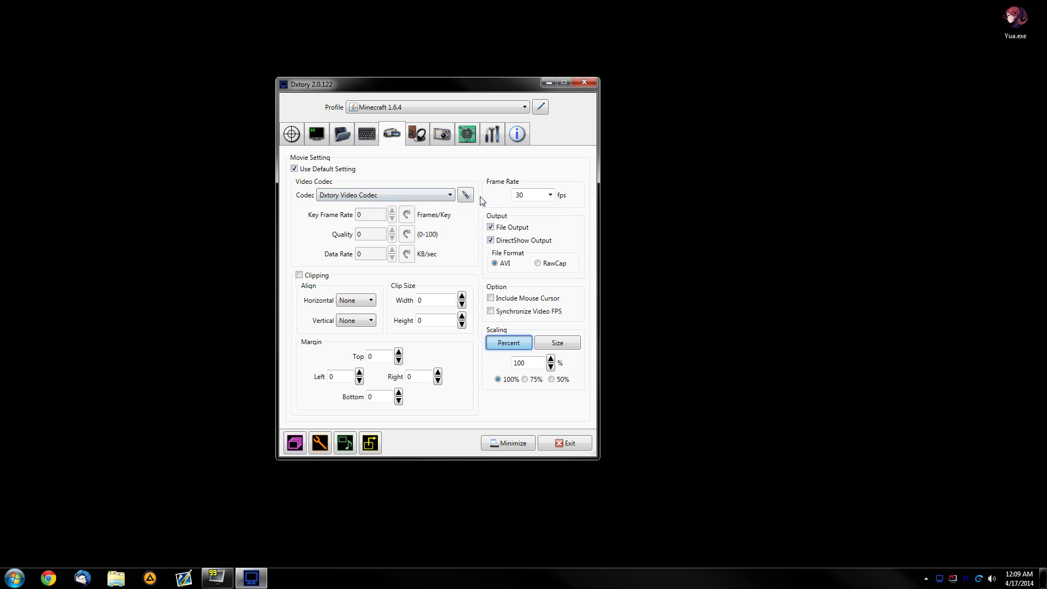
pyautogui.click(465, 196)
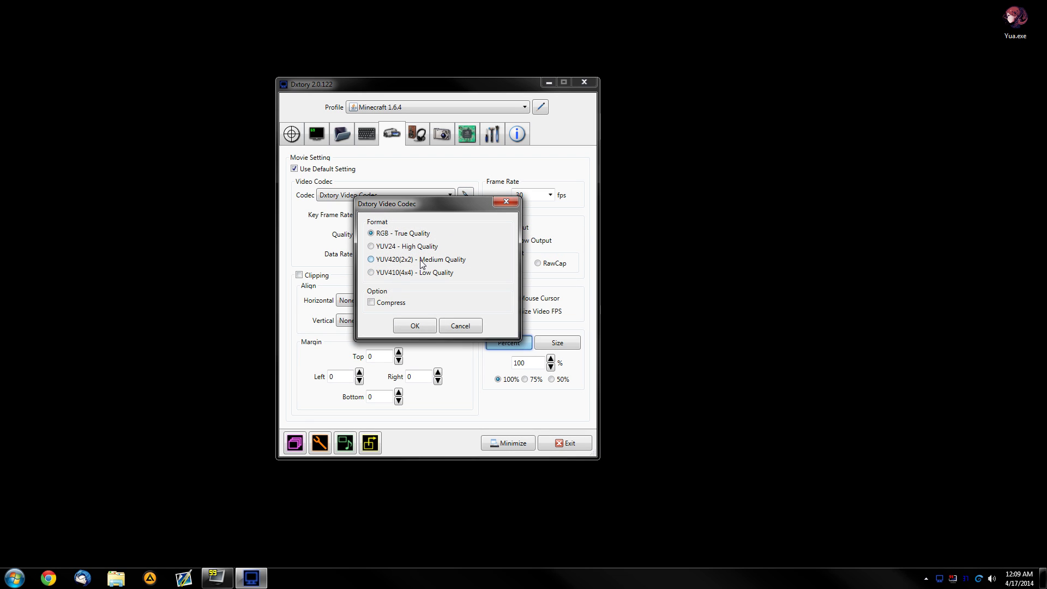
pyautogui.click(407, 251)
pyautogui.click(381, 303)
pyautogui.click(396, 261)
pyautogui.click(475, 330)
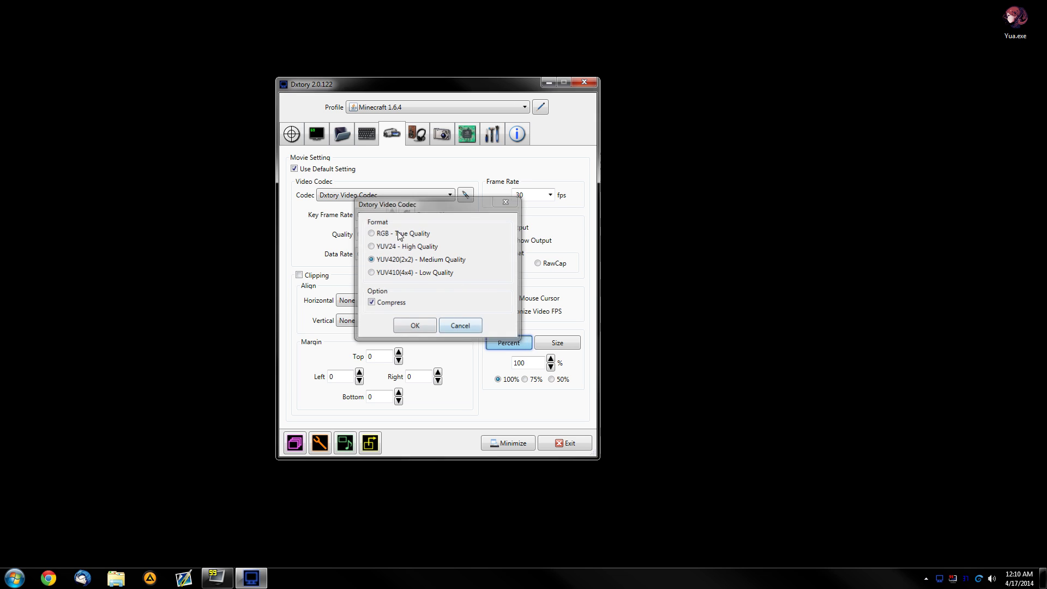
# - Switch the video codec to x264vfw - H.264/MPEG-4 AVC codec and set its preset to Ultrafast
pyautogui.click(377, 196)
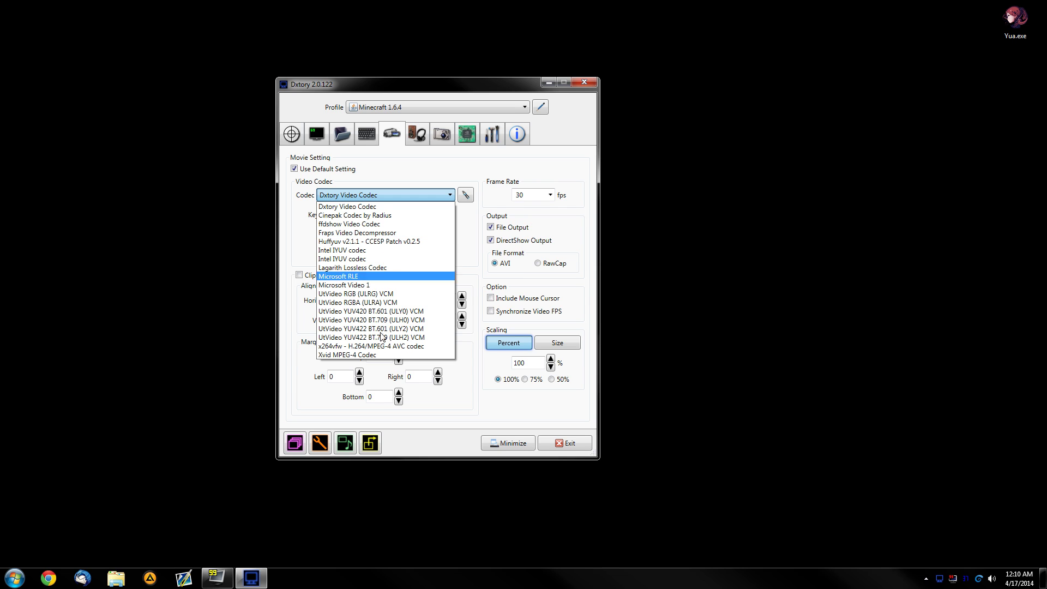
pyautogui.click(373, 348)
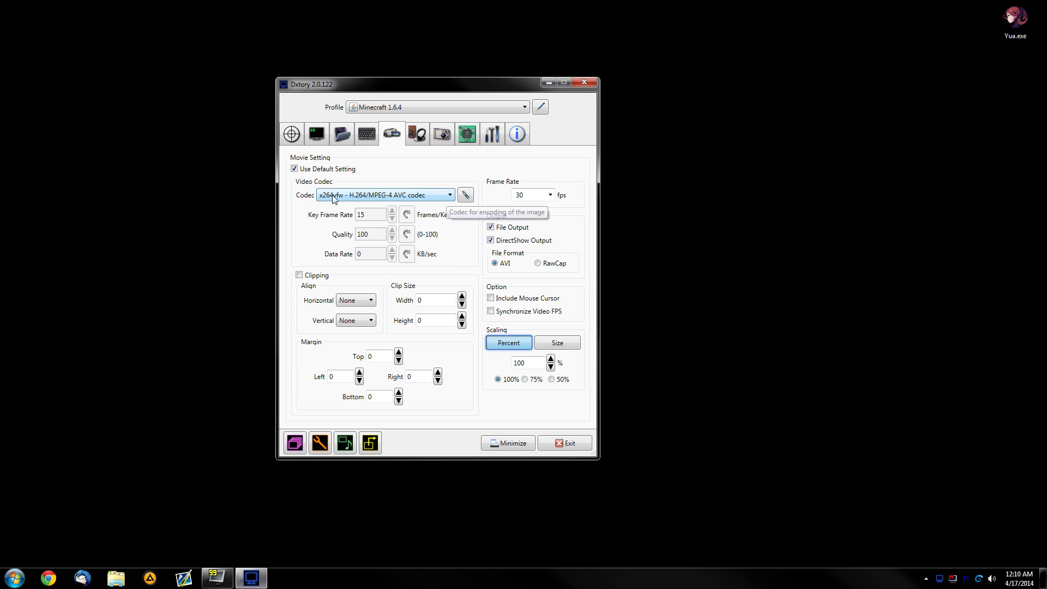
pyautogui.click(464, 199)
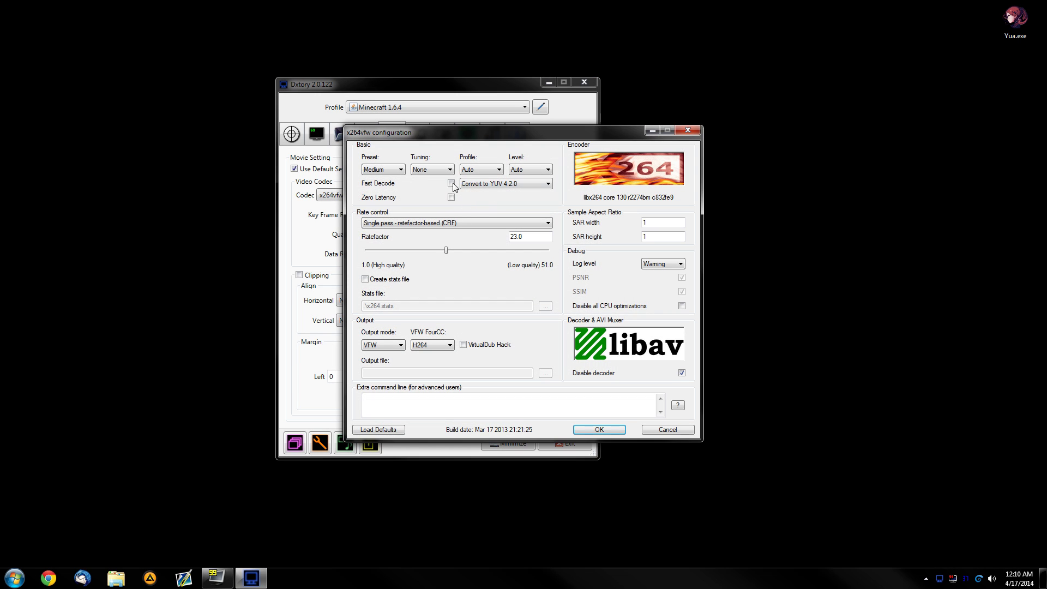
pyautogui.click(383, 170)
pyautogui.click(382, 176)
# - Check the x264vfw profile, level and colorspace options, set rate control to Single pass - lossless, and accept the configuration
pyautogui.click(485, 170)
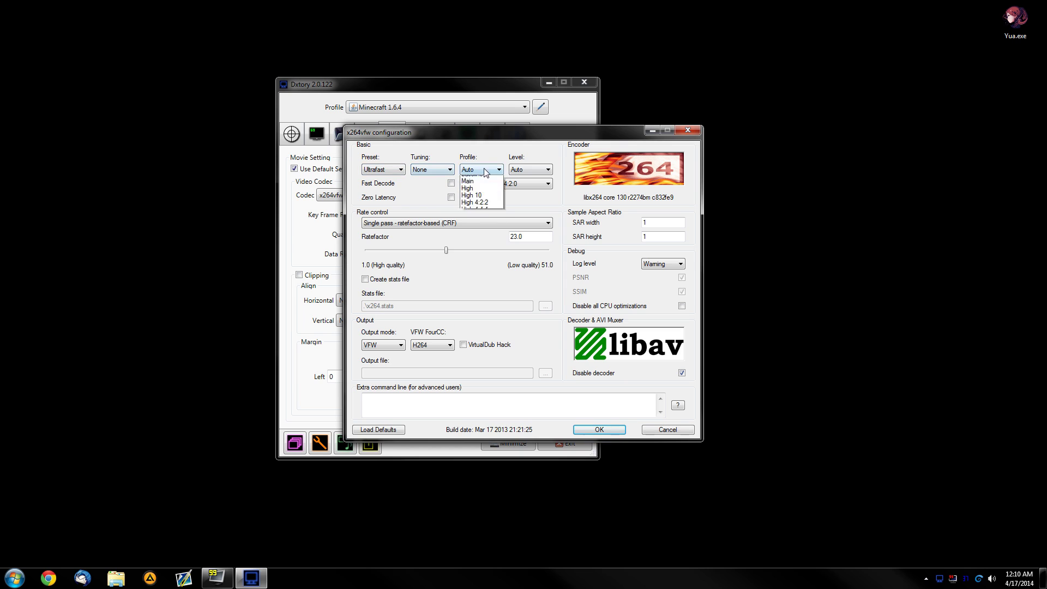
pyautogui.click(545, 169)
pyautogui.click(530, 181)
pyautogui.click(526, 184)
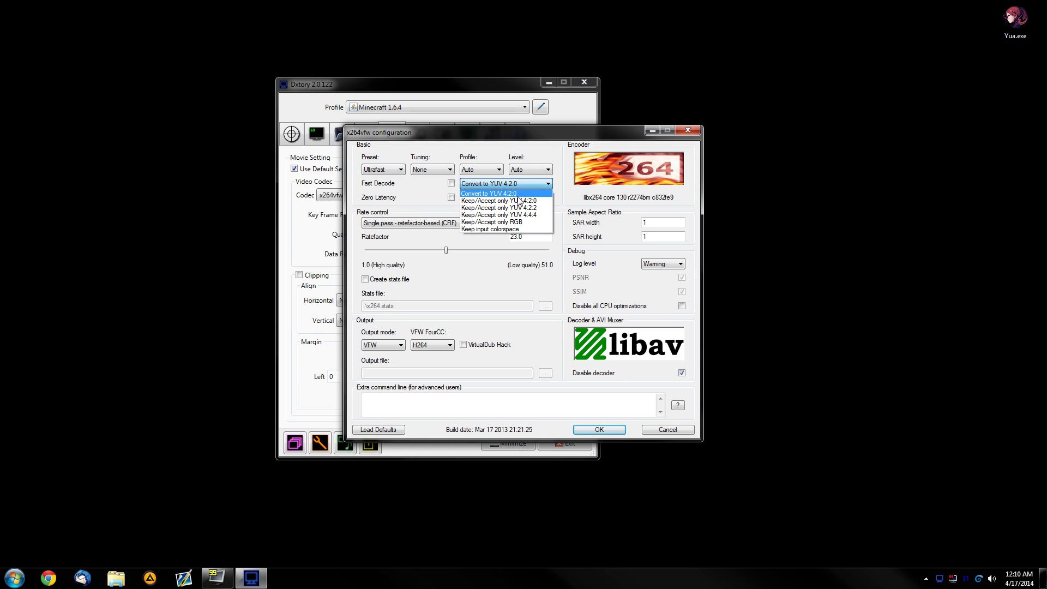
pyautogui.click(494, 146)
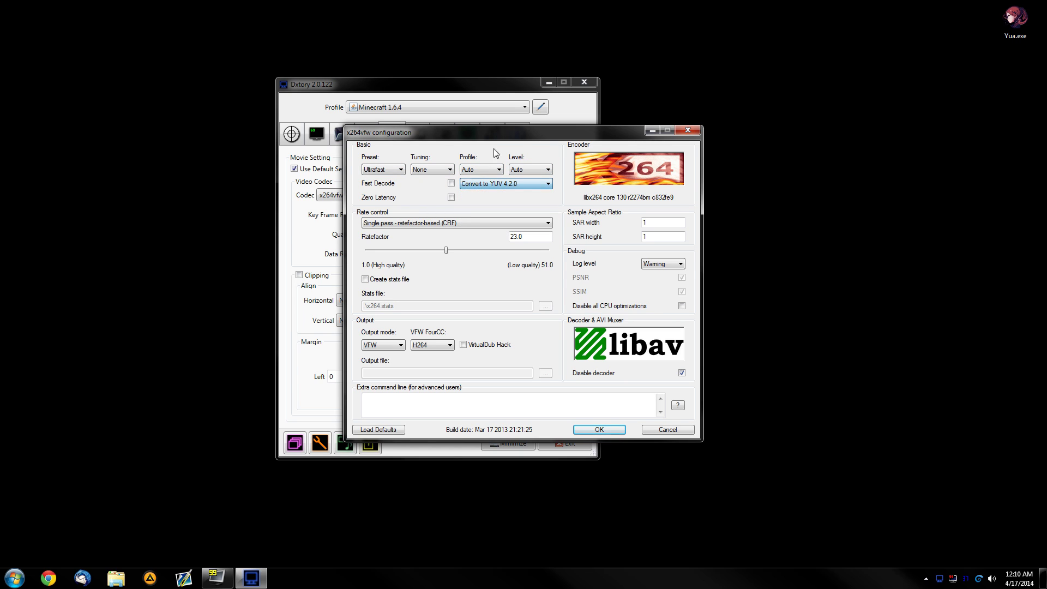
pyautogui.click(466, 223)
pyautogui.click(398, 231)
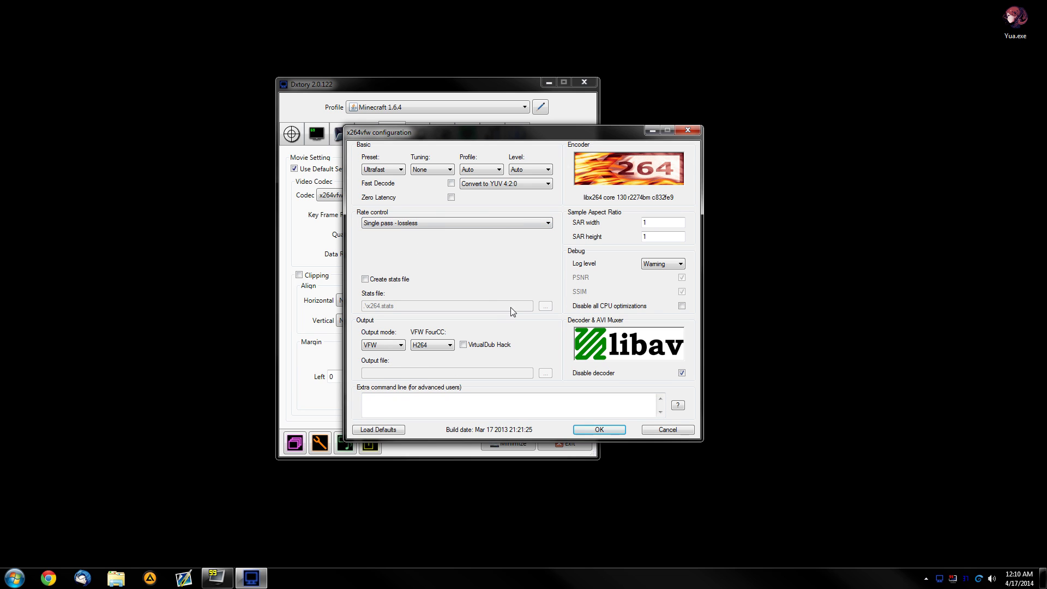
pyautogui.click(598, 430)
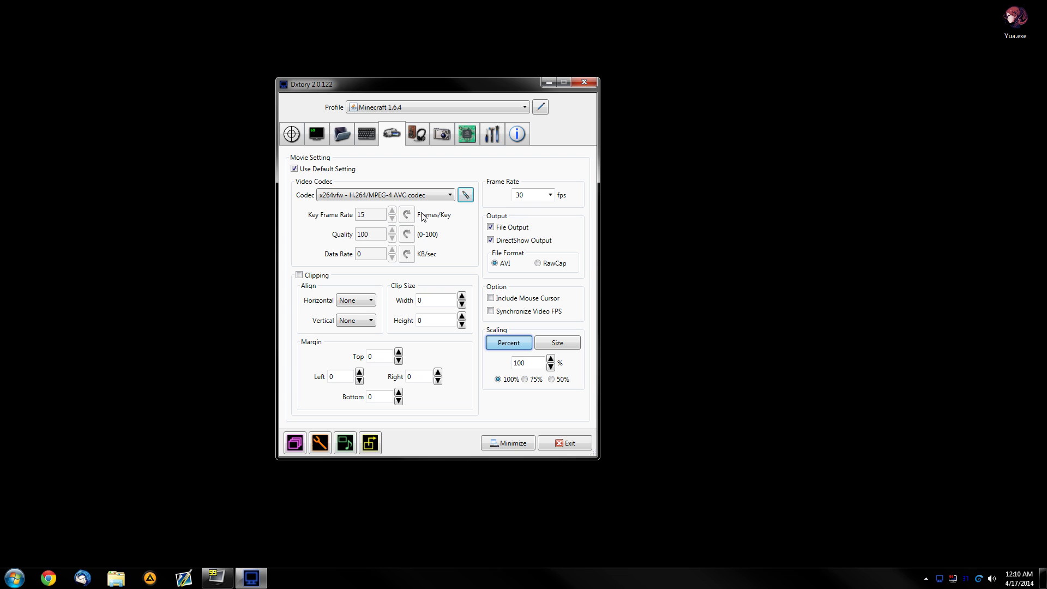
# - Switch the video codec to ffdshow Video Codec and accept its configuration with the Uncompressed encoder and YV12 colorspace
pyautogui.click(436, 195)
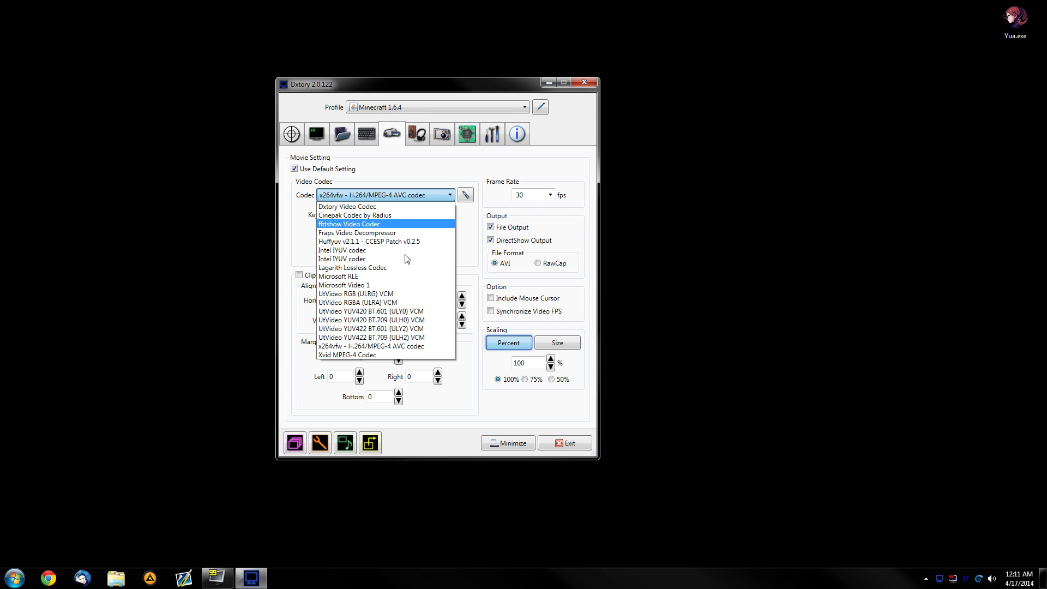
pyautogui.click(360, 224)
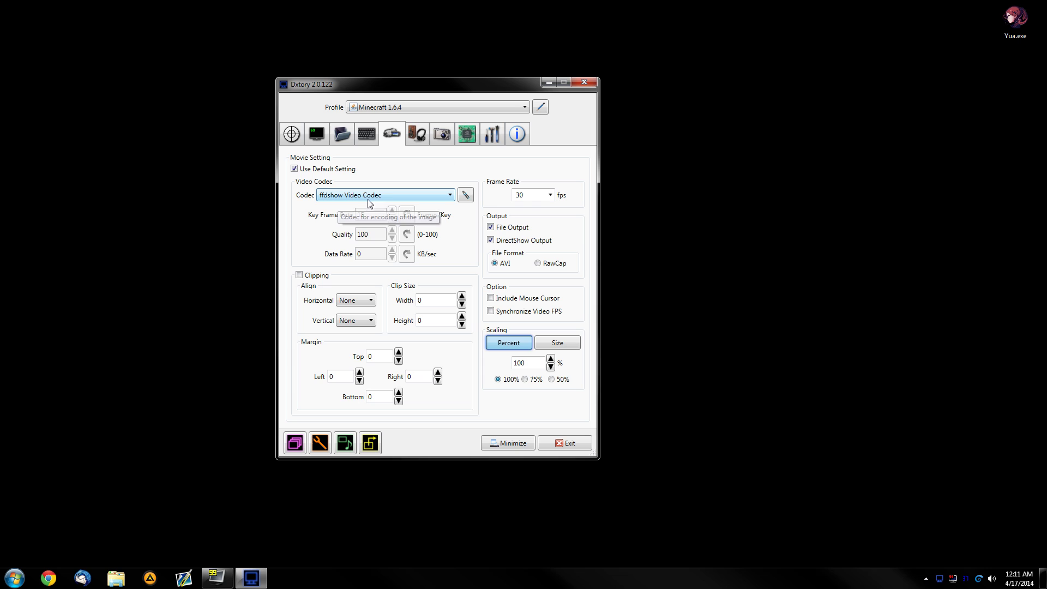
pyautogui.click(466, 195)
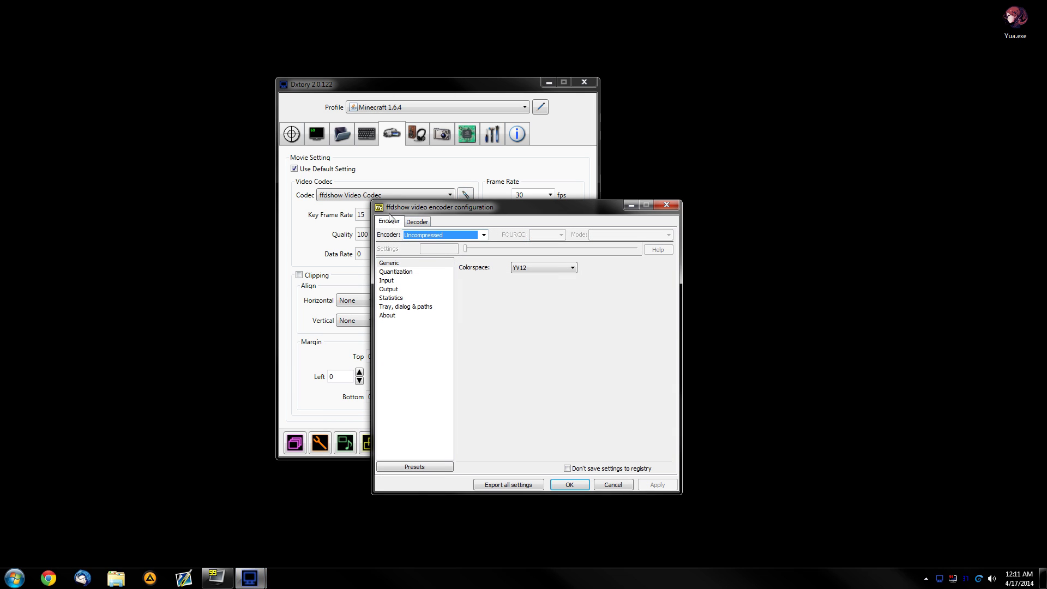
pyautogui.click(448, 236)
pyautogui.click(448, 236)
pyautogui.click(394, 264)
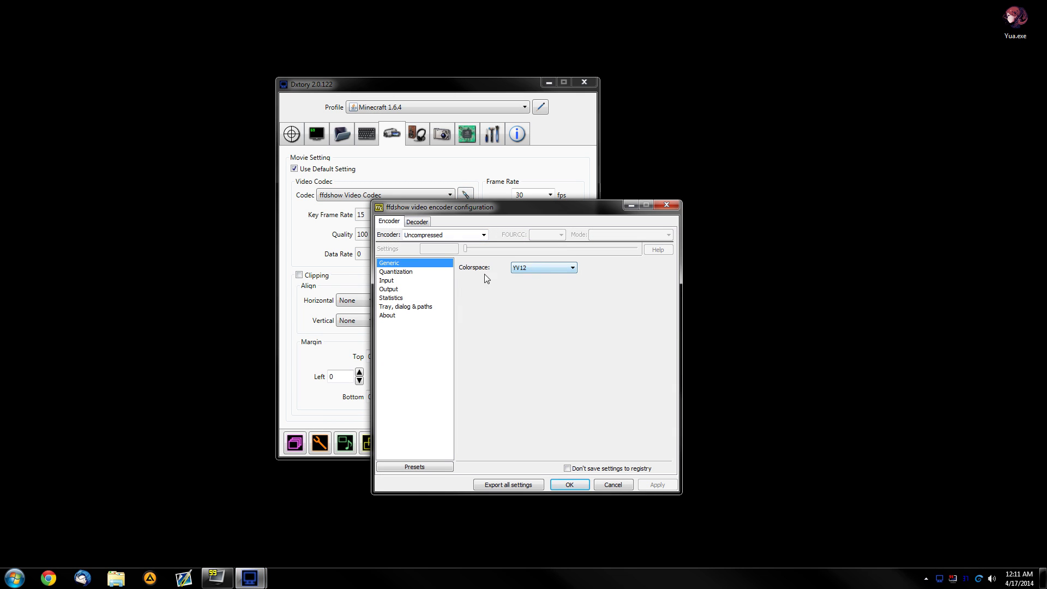
pyautogui.click(555, 266)
pyautogui.click(555, 266)
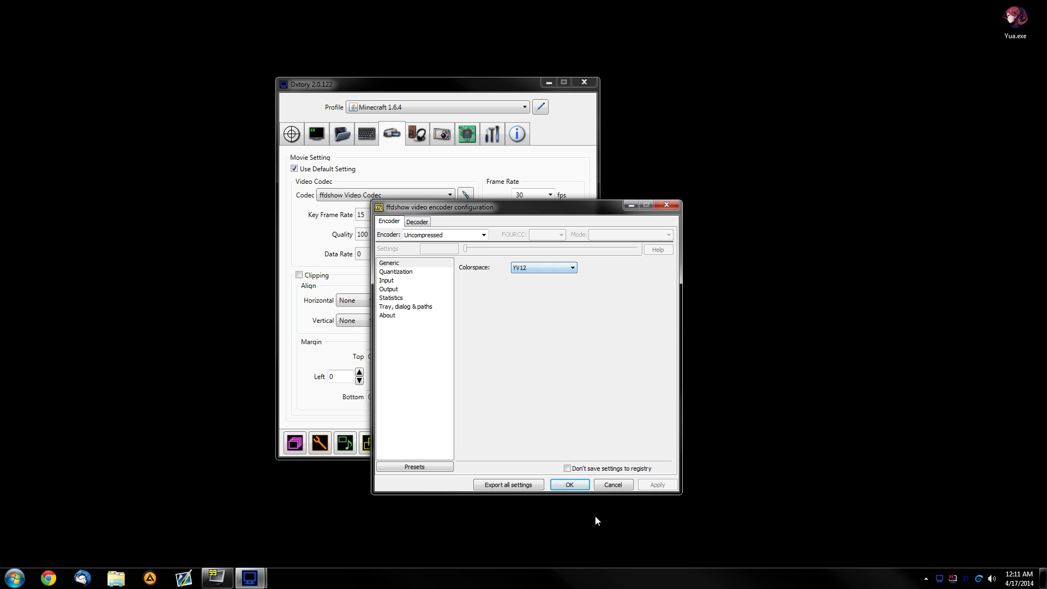
pyautogui.click(569, 485)
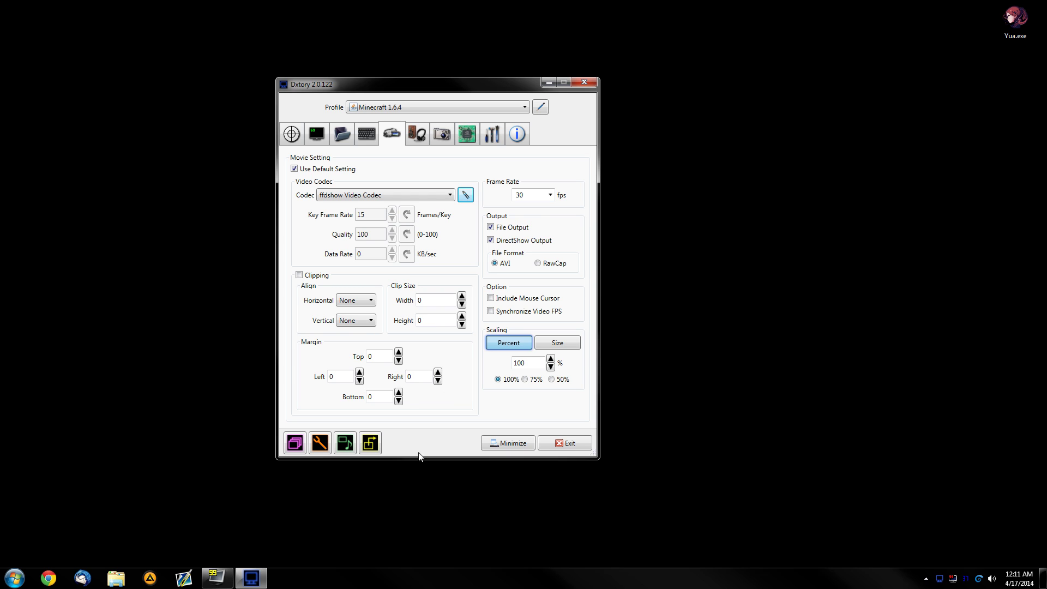
# - Review the audio settings, including the default setting and sound recording options
pyautogui.click(416, 135)
pyautogui.click(294, 169)
pyautogui.click(294, 204)
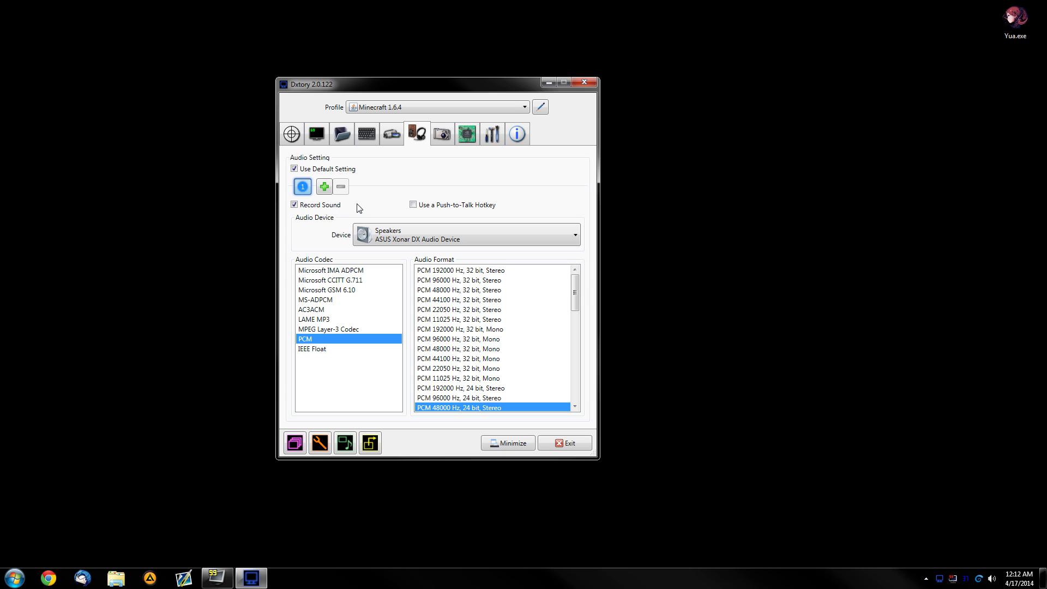
# - Add a second audio track, check its available recording devices, and remove that track
pyautogui.click(324, 186)
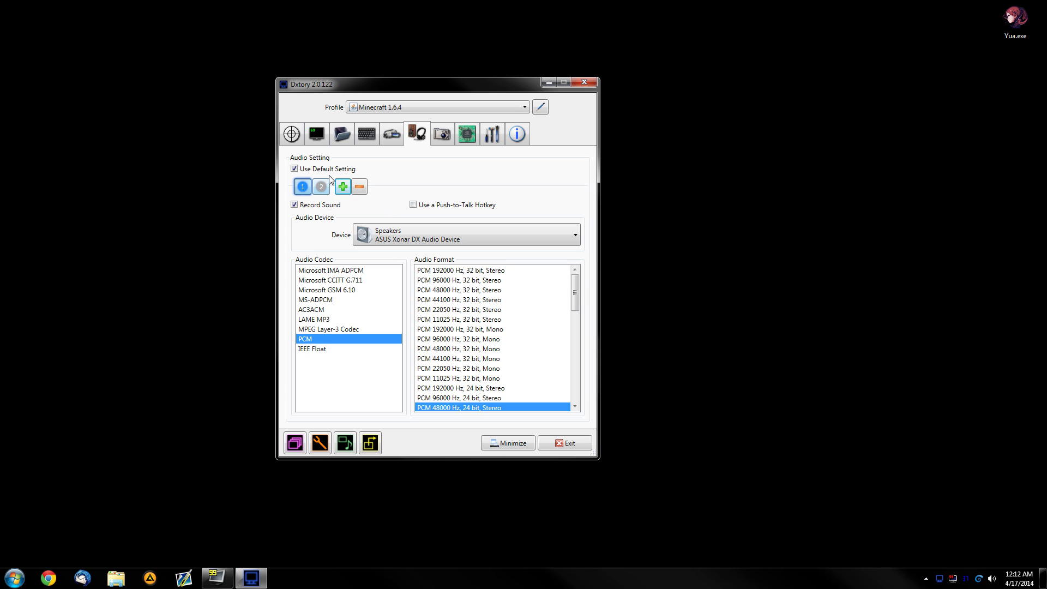
pyautogui.click(323, 187)
pyautogui.click(401, 241)
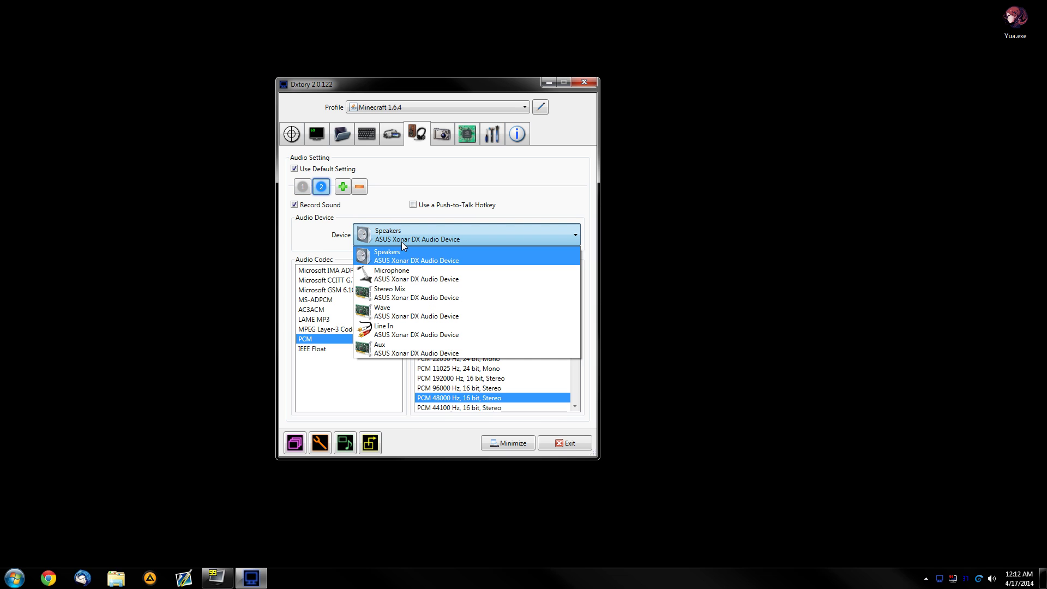
pyautogui.click(404, 241)
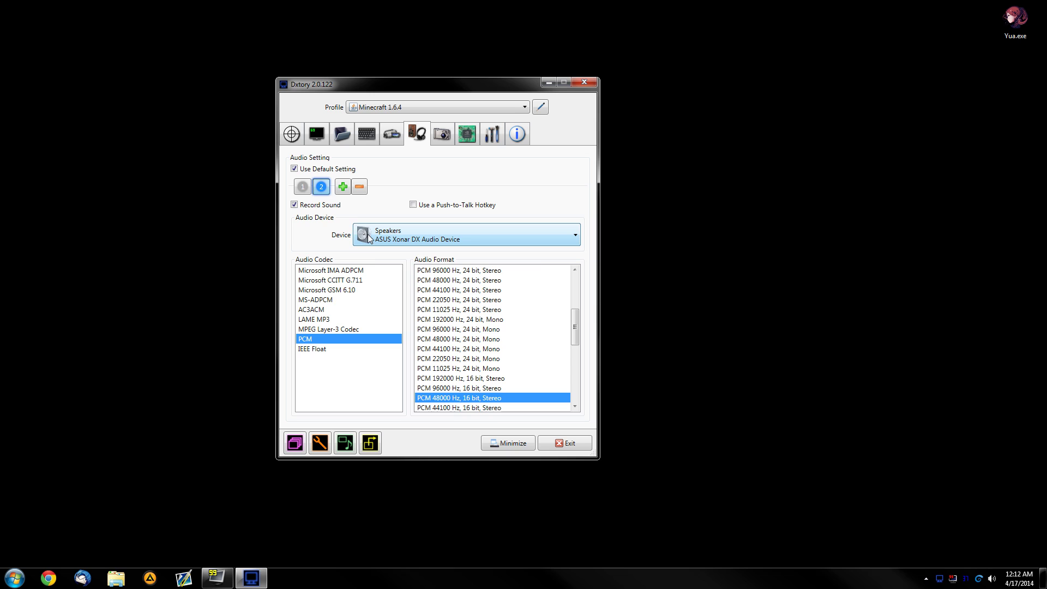
pyautogui.doubleClick(364, 237)
pyautogui.click(358, 187)
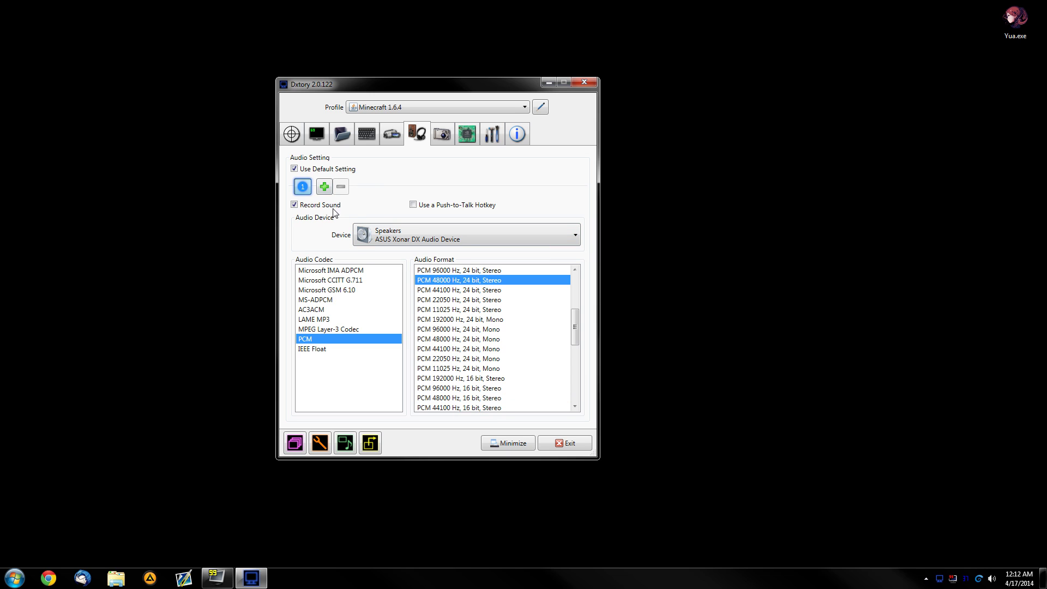
pyautogui.rightClick(705, 260)
pyautogui.click(737, 297)
pyautogui.moveTo(711, 194); pyautogui.dragTo(732, 306)
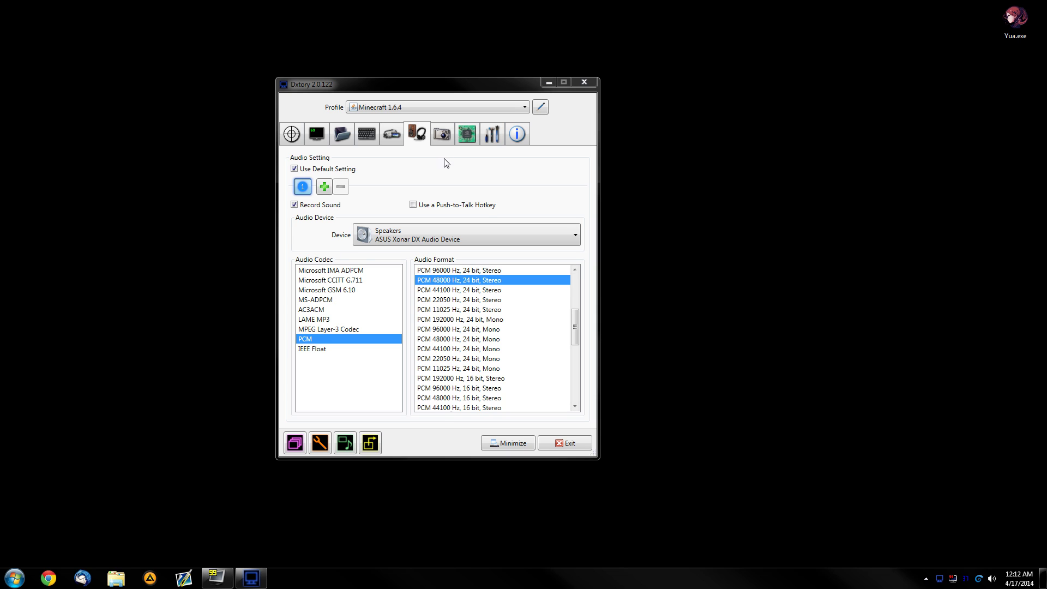
# - Review the screenshot and advanced settings and return to the movie settings
pyautogui.click(442, 134)
pyautogui.click(467, 134)
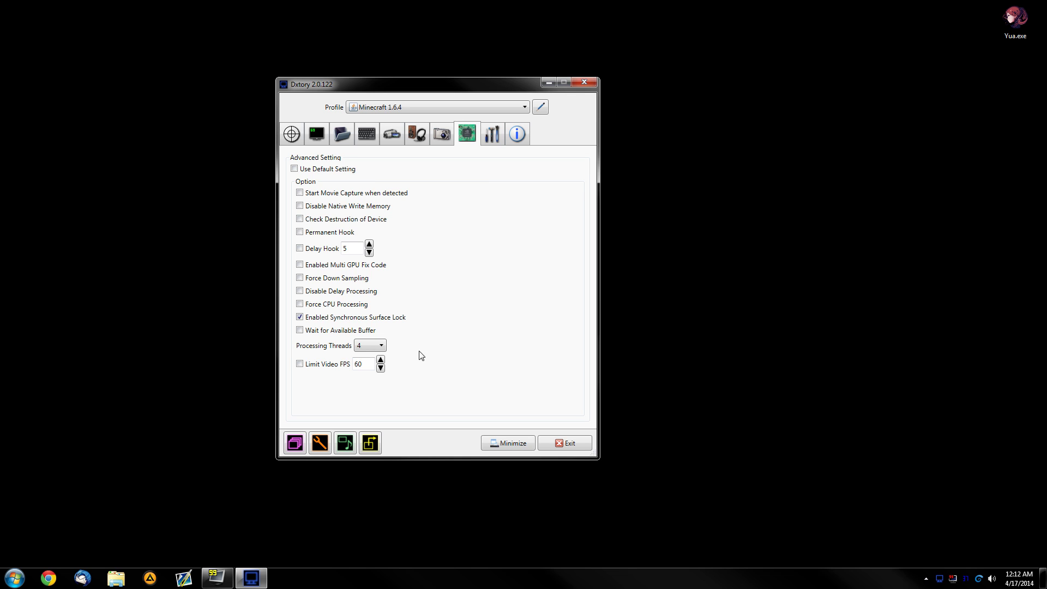
pyautogui.click(385, 138)
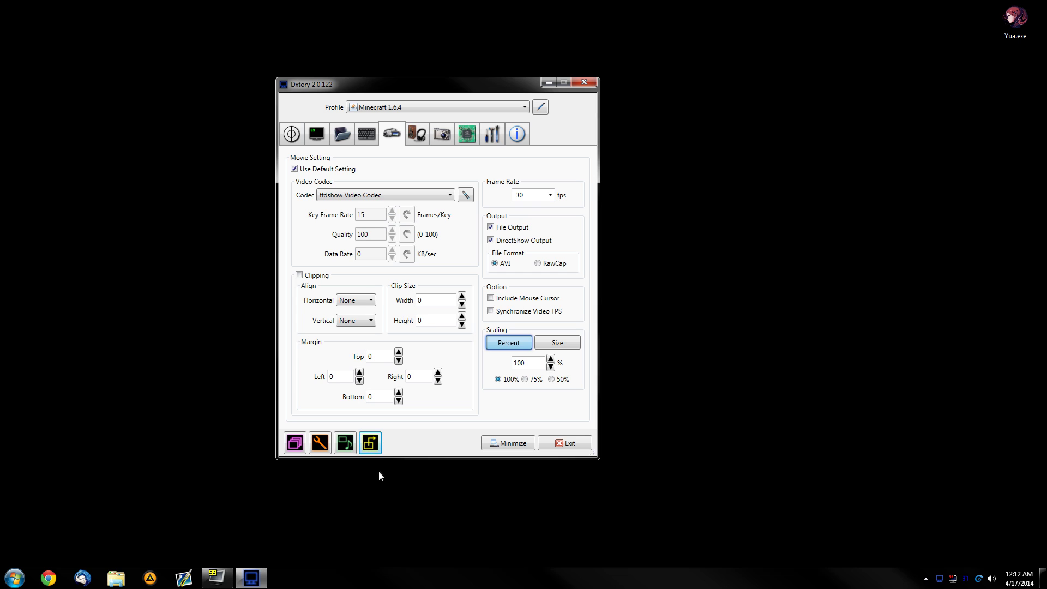
# - Open the Dxtory Video Setting dialog and look through the resolution presets for Output1
pyautogui.click(370, 442)
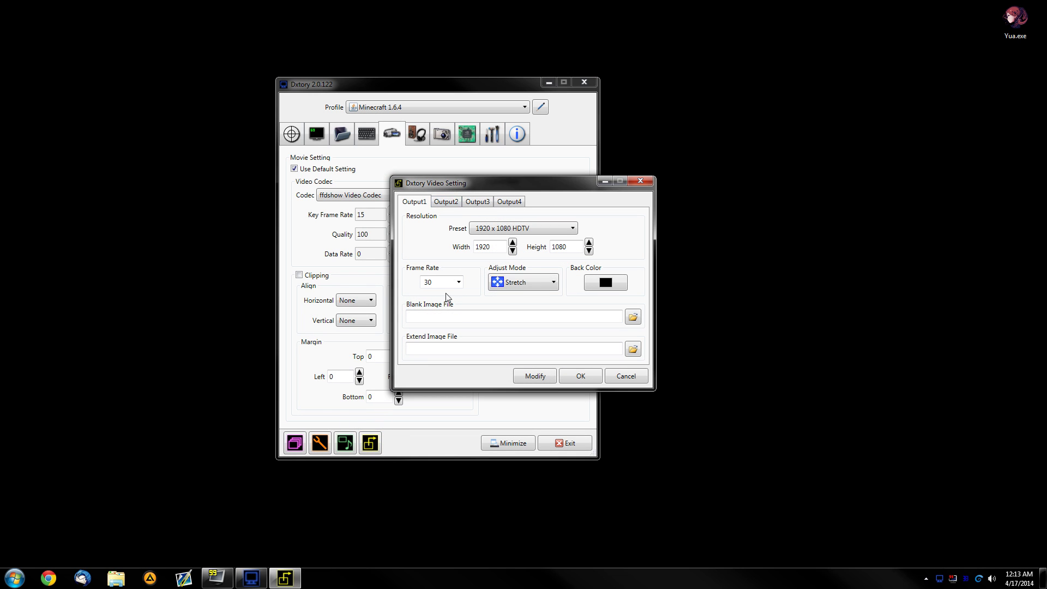
pyautogui.click(504, 230)
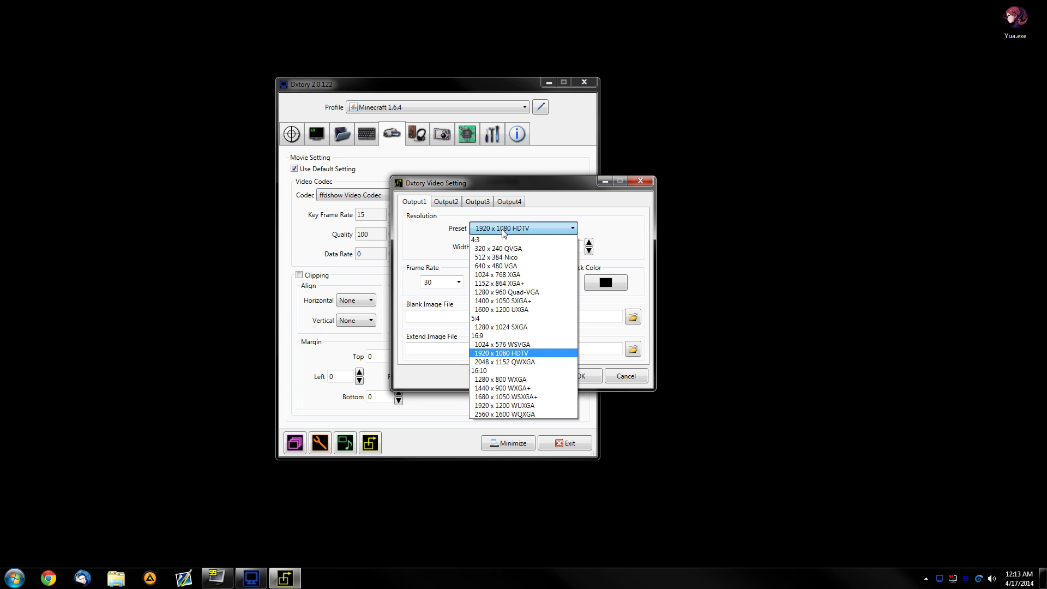
pyautogui.click(505, 232)
pyautogui.click(505, 232)
pyautogui.click(506, 232)
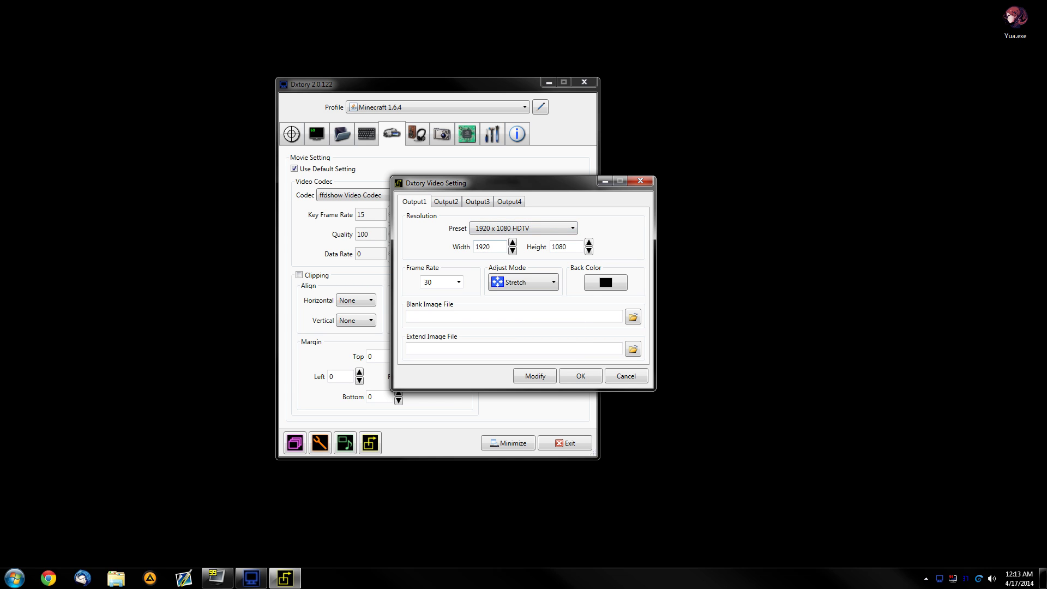
# - Place the Dxtory Video Setting dialog beside the main window and examine the Output1 width
pyautogui.doubleClick(483, 246)
pyautogui.moveTo(511, 183); pyautogui.dragTo(749, 242)
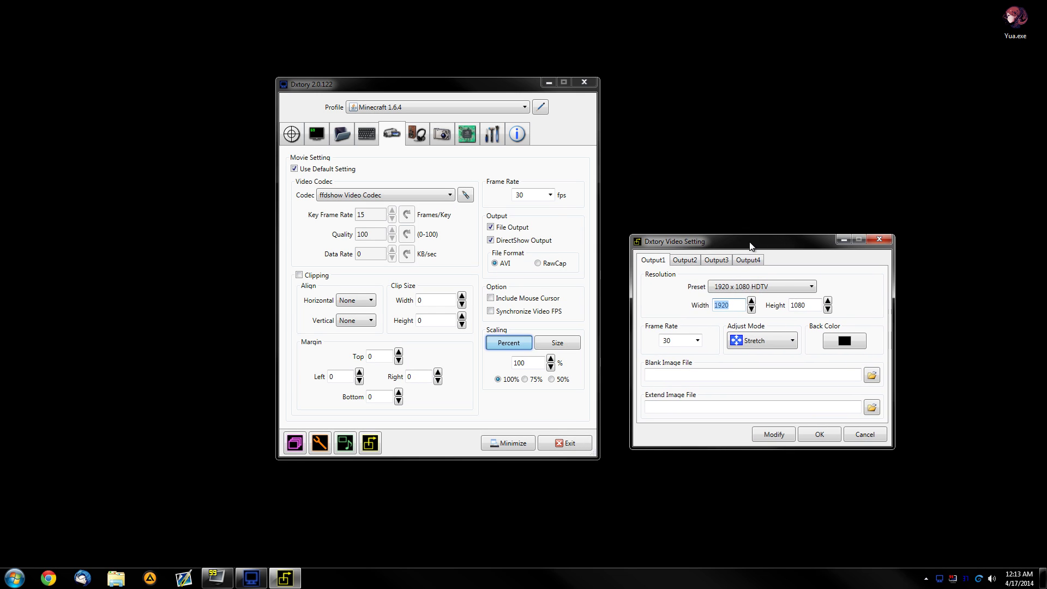
pyautogui.click(729, 305)
pyautogui.moveTo(729, 305); pyautogui.dragTo(668, 306)
pyautogui.click(700, 497)
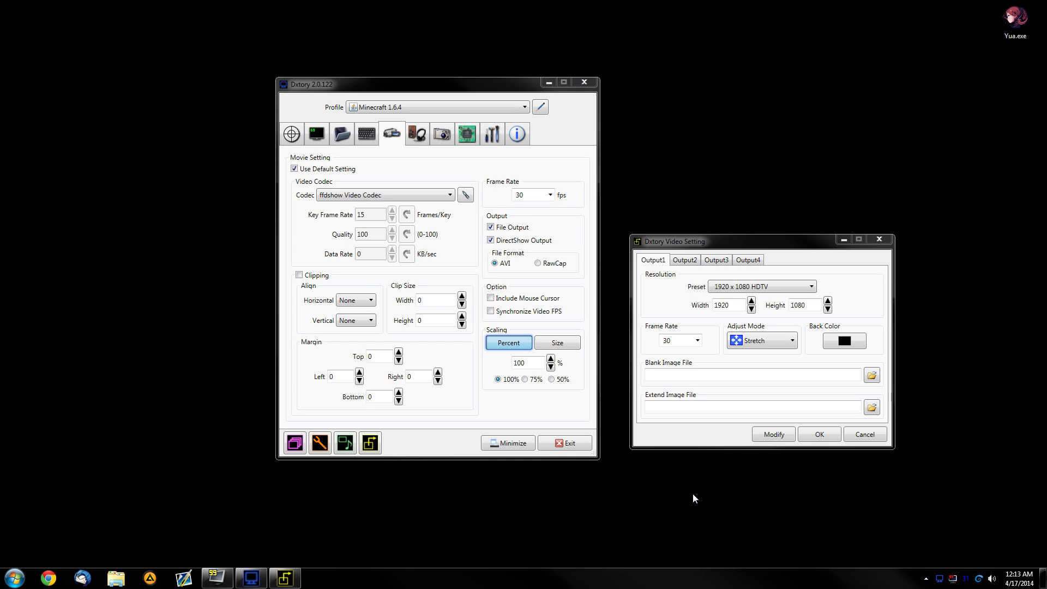
pyautogui.moveTo(710, 239); pyautogui.dragTo(698, 258)
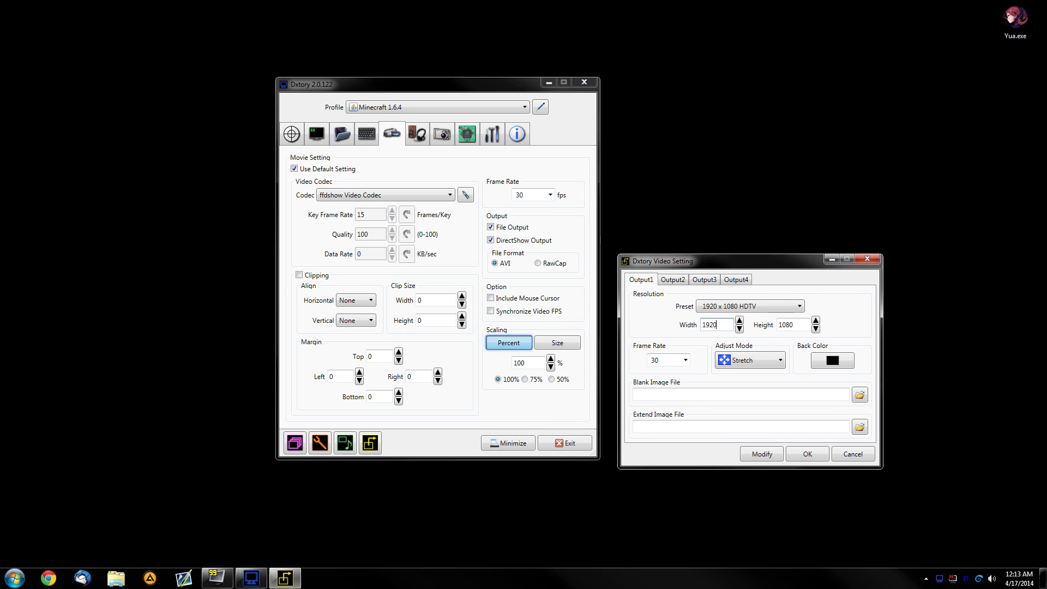
# - Set the movie frame rate to 60 fps, check Output1's frame rate, and reposition the main Dxtory window
pyautogui.press('Tab')
pyautogui.press('Tab')
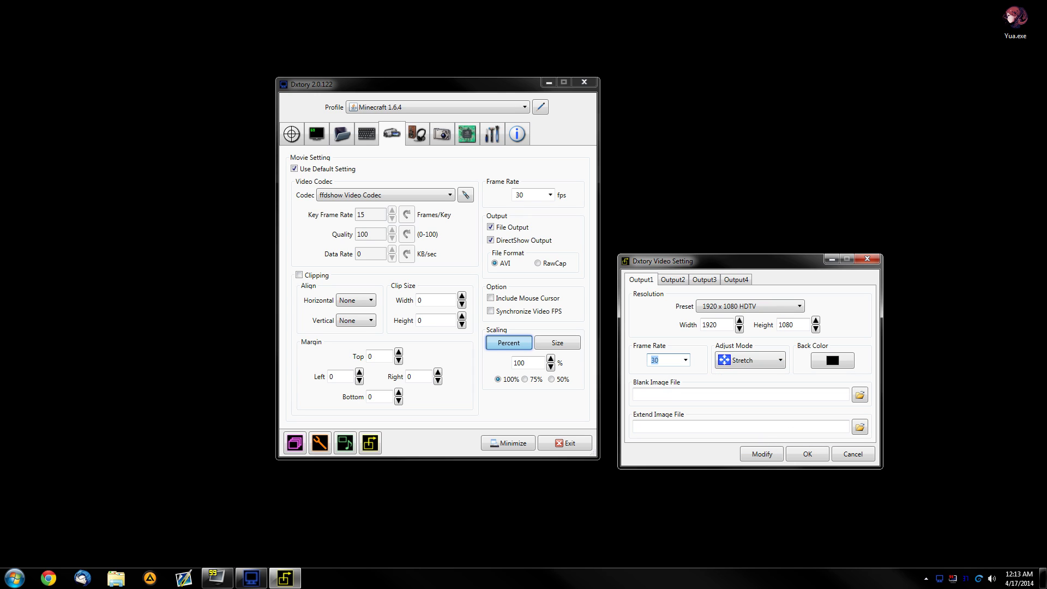
pyautogui.click(551, 195)
pyautogui.click(532, 250)
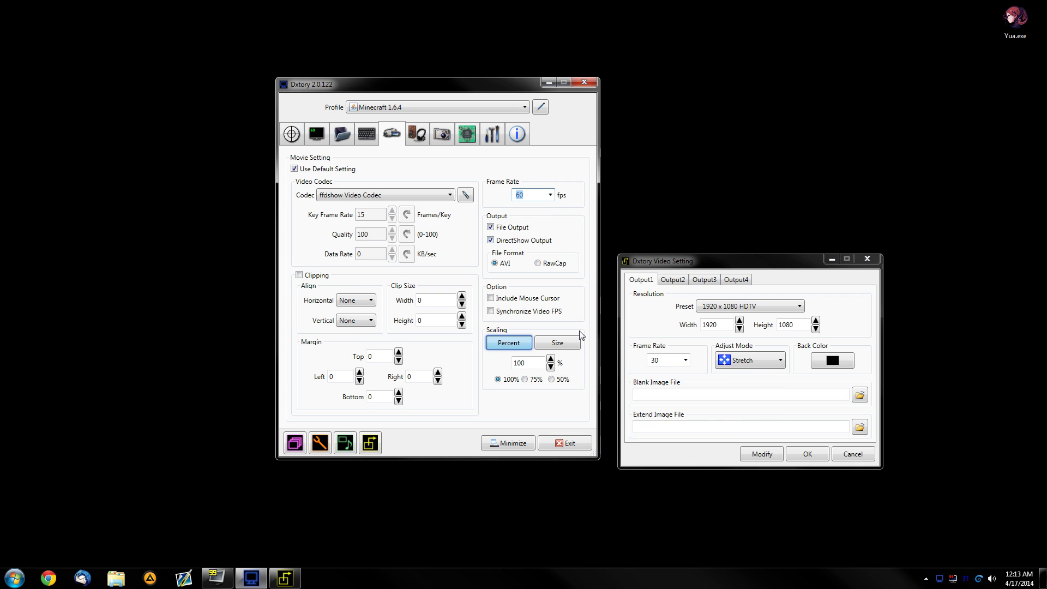
pyautogui.click(675, 379)
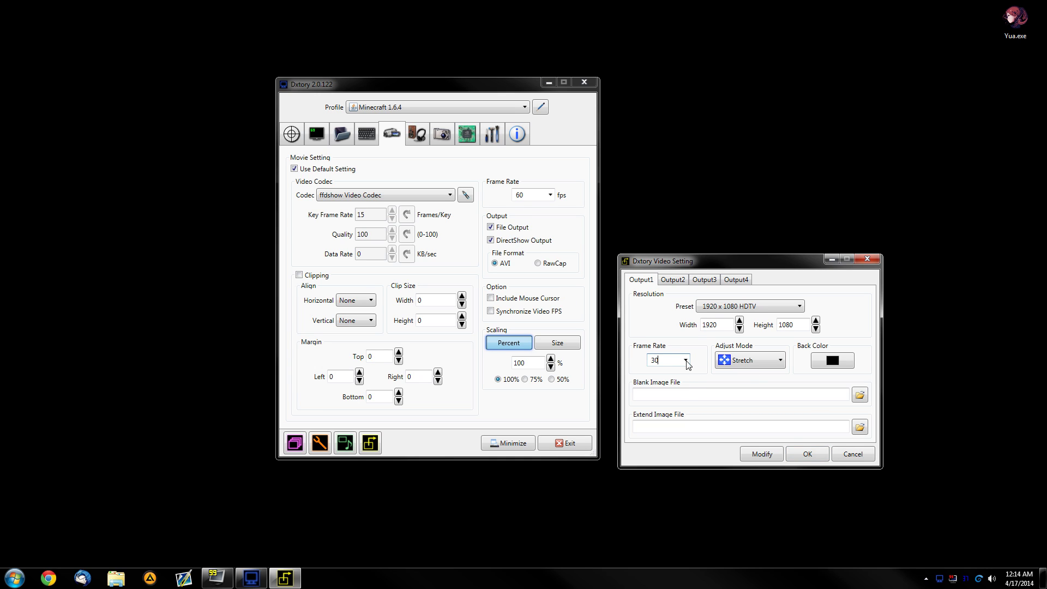
pyautogui.click(480, 407)
pyautogui.moveTo(396, 89); pyautogui.dragTo(381, 94)
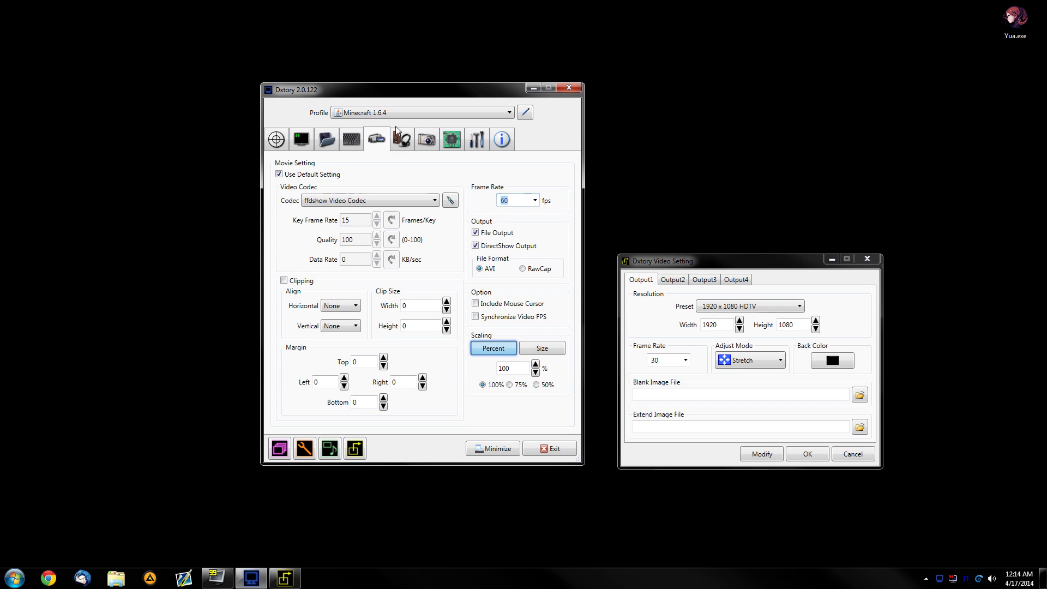
# - Switch the movie scaling to Size to view its fields, and return it to Percent
pyautogui.click(502, 348)
pyautogui.click(538, 349)
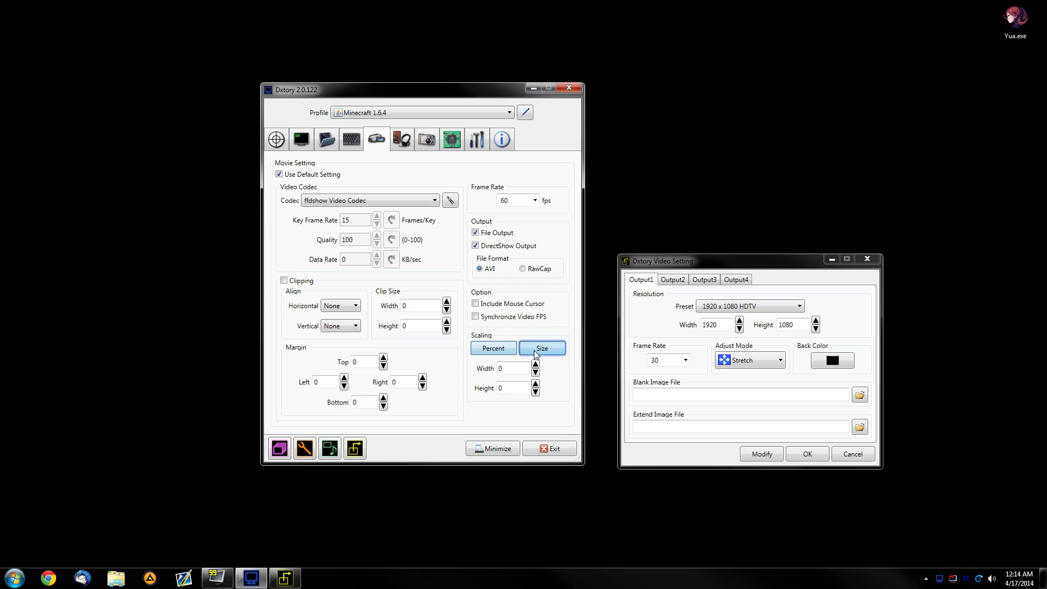
pyautogui.click(488, 350)
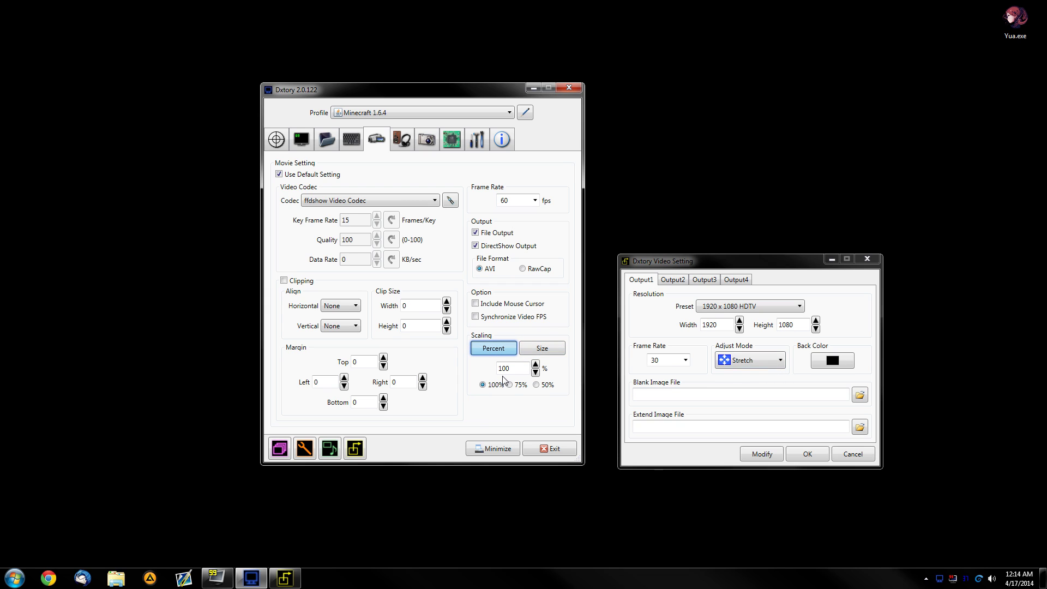
pyautogui.moveTo(663, 92)
pyautogui.mouseDown()
pyautogui.moveTo(774, 93)
pyautogui.moveTo(785, 106)
pyautogui.mouseUp()
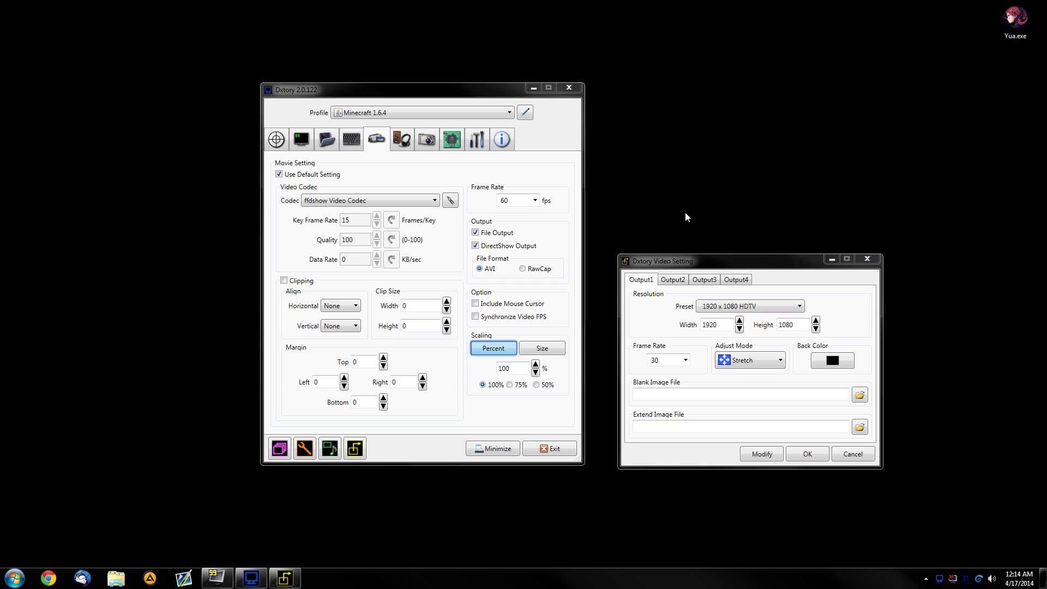
# - Turn on clipping and set its horizontal alignment to Center
pyautogui.click(297, 282)
pyautogui.click(344, 309)
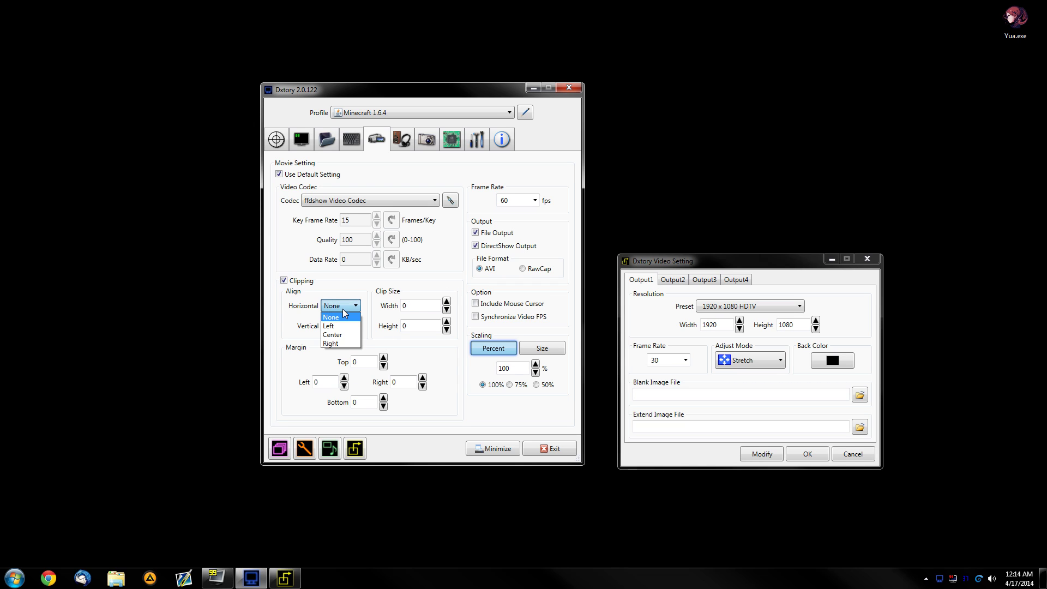
pyautogui.click(343, 311)
pyautogui.click(337, 307)
pyautogui.click(334, 308)
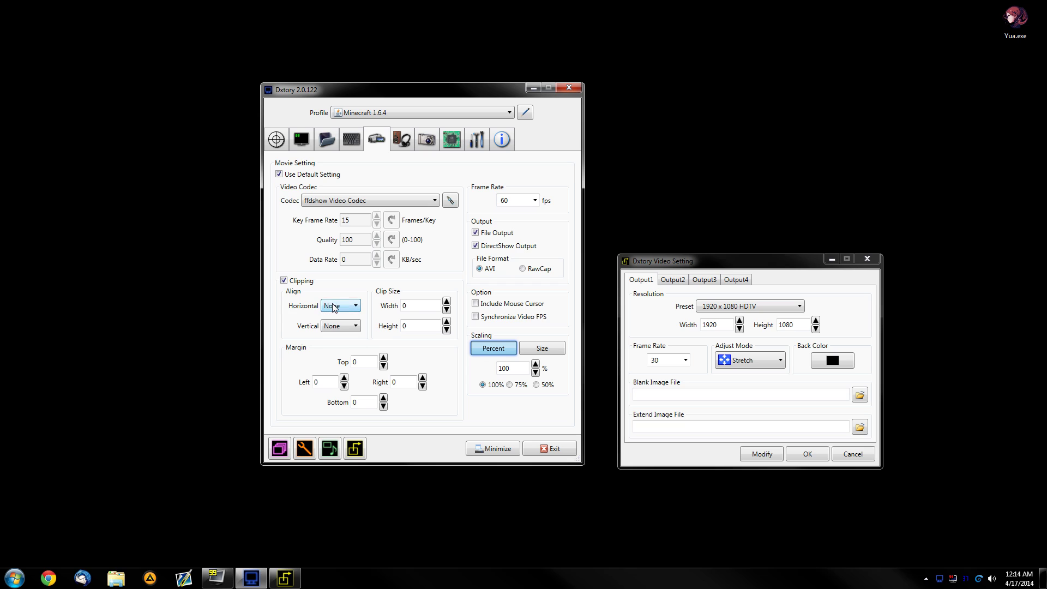
pyautogui.click(334, 308)
pyautogui.click(334, 307)
pyautogui.click(335, 328)
pyautogui.click(337, 307)
pyautogui.click(341, 307)
pyautogui.click(343, 333)
# - Set the clipping's vertical alignment to Center and turn clipping off
pyautogui.click(342, 326)
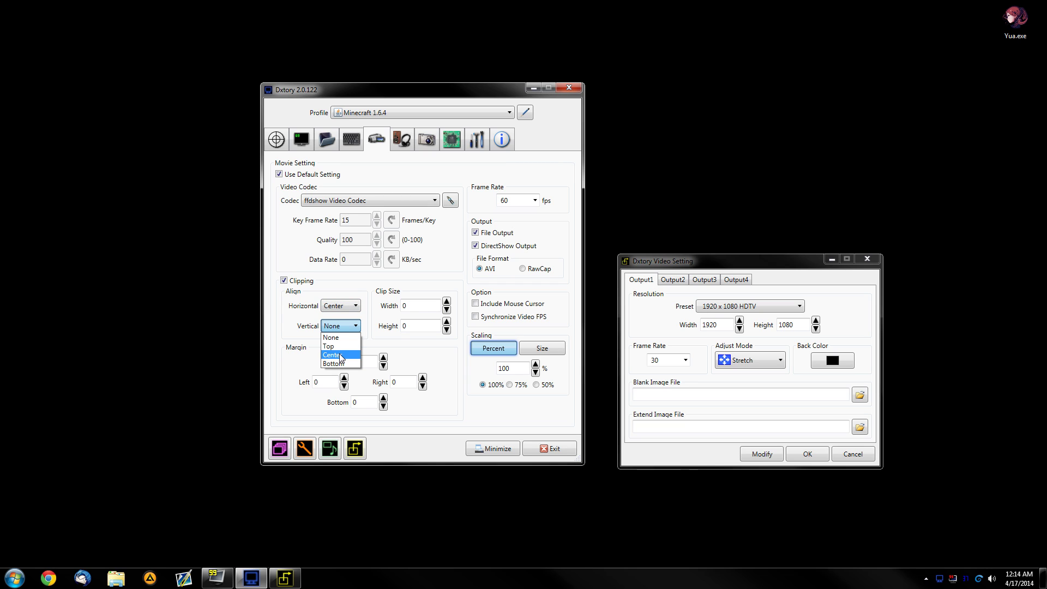
pyautogui.click(341, 306)
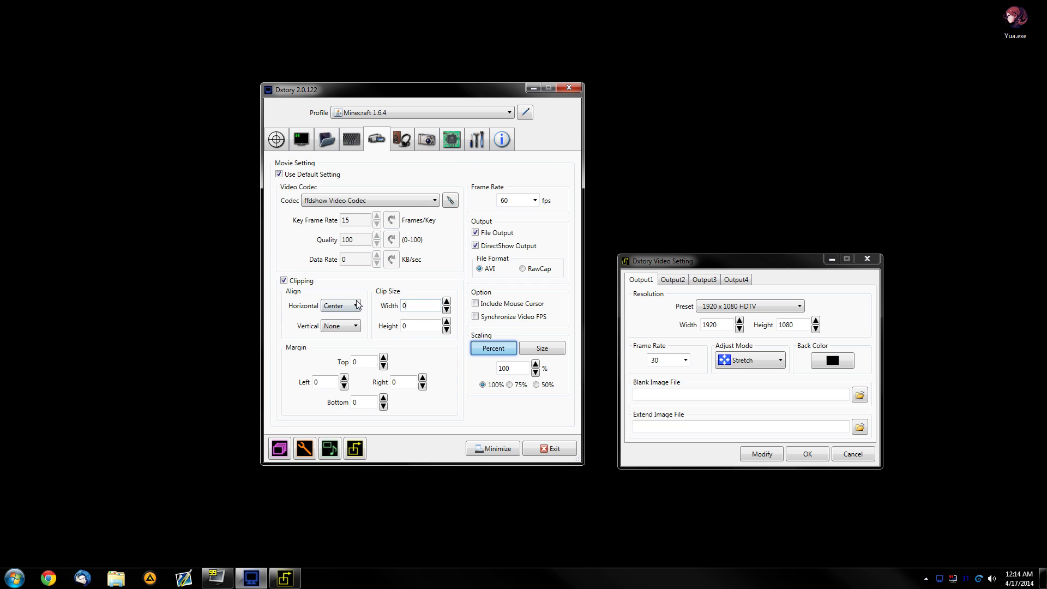
pyautogui.click(356, 306)
pyautogui.click(360, 306)
pyautogui.click(346, 326)
pyautogui.click(340, 355)
pyautogui.press('Tab')
pyautogui.press('Right')
pyautogui.click(288, 281)
pyautogui.doubleClick(360, 362)
# - Set the movie frame rate to 30 fps and confirm the Dxtory Video Setting dialog
pyautogui.click(535, 202)
pyautogui.click(517, 238)
pyautogui.click(794, 453)
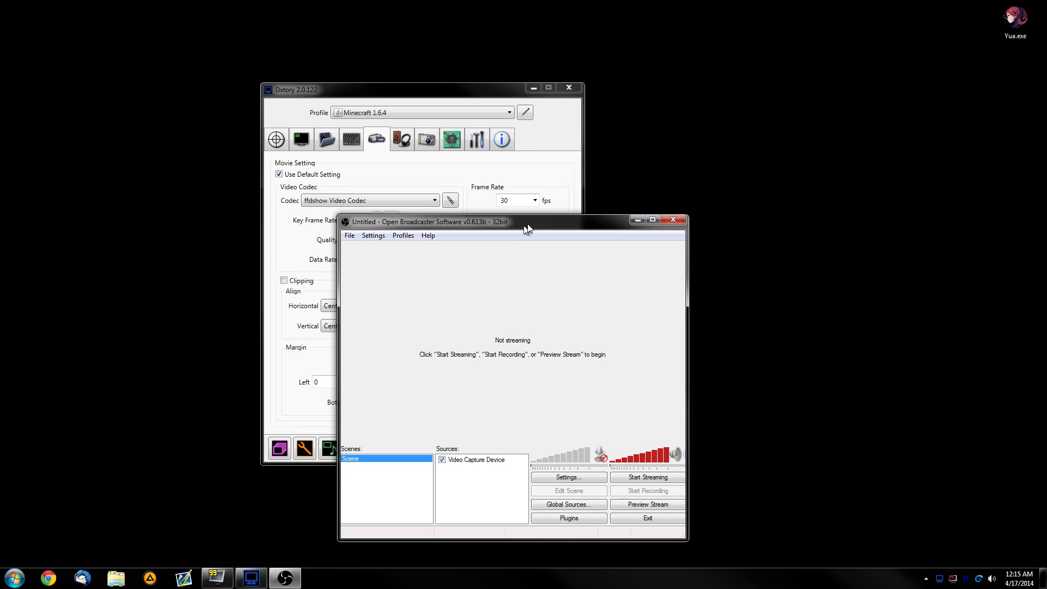
# - In Open Broadcaster Software, view the addable source types and select Dxtory Video 1 as the existing Video Capture Device source's device
pyautogui.rightClick(525, 439)
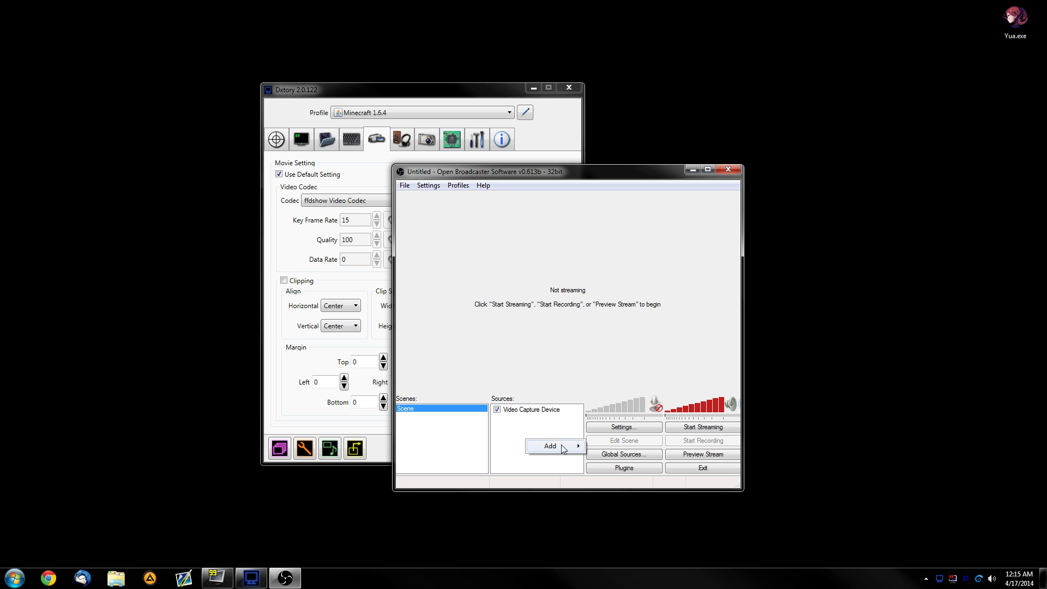
pyautogui.moveTo(561, 444)
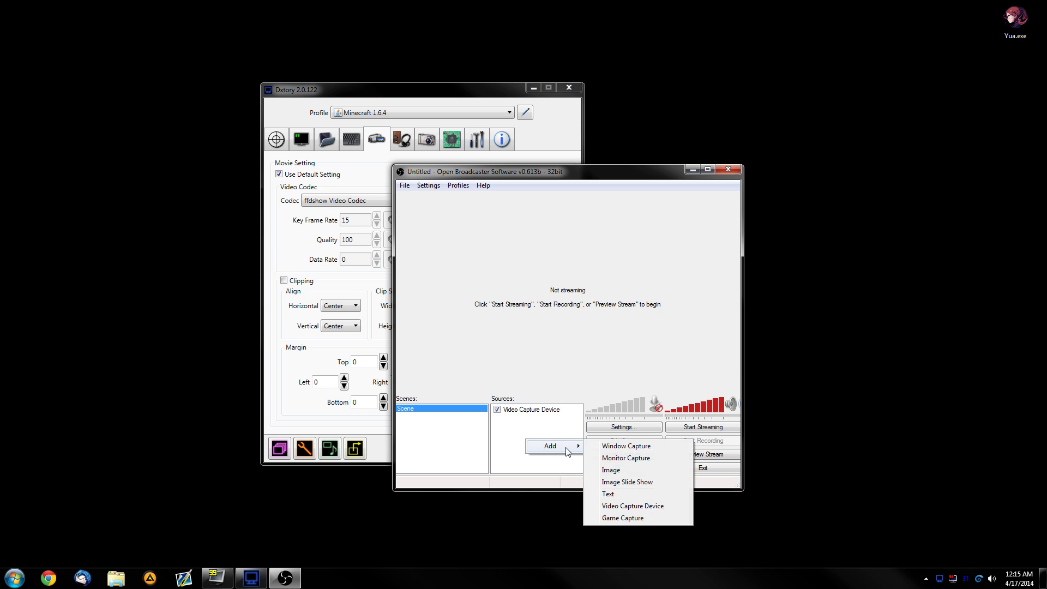
pyautogui.doubleClick(527, 410)
pyautogui.click(526, 164)
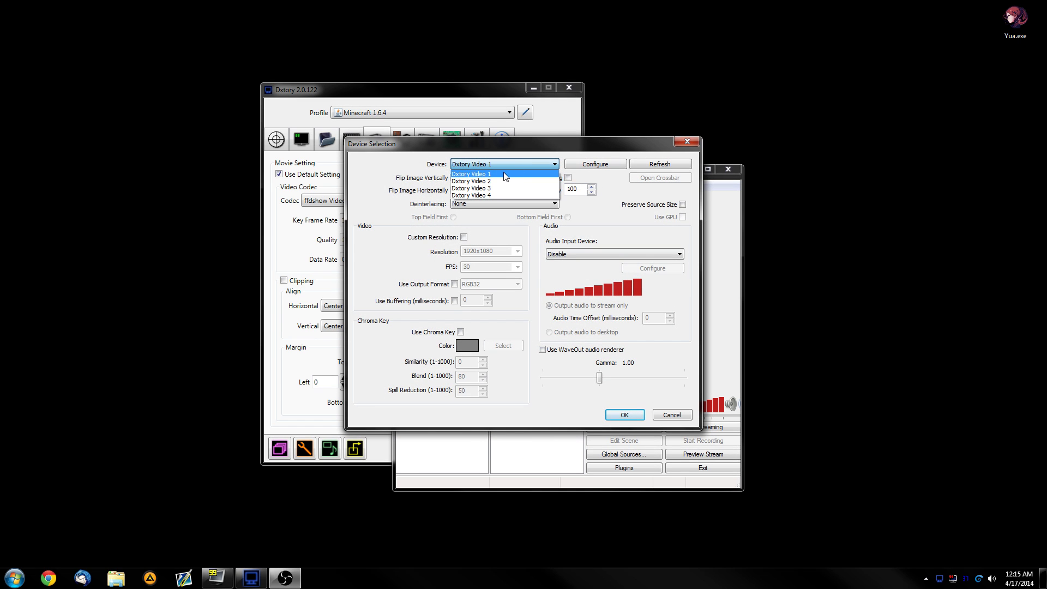
pyautogui.click(505, 174)
pyautogui.moveTo(483, 148); pyautogui.dragTo(722, 163)
# - Reopen the Dxtory Video Setting dialog beside the Device Selection dialog and compare Output1's resolution with the capture device's
pyautogui.click(363, 450)
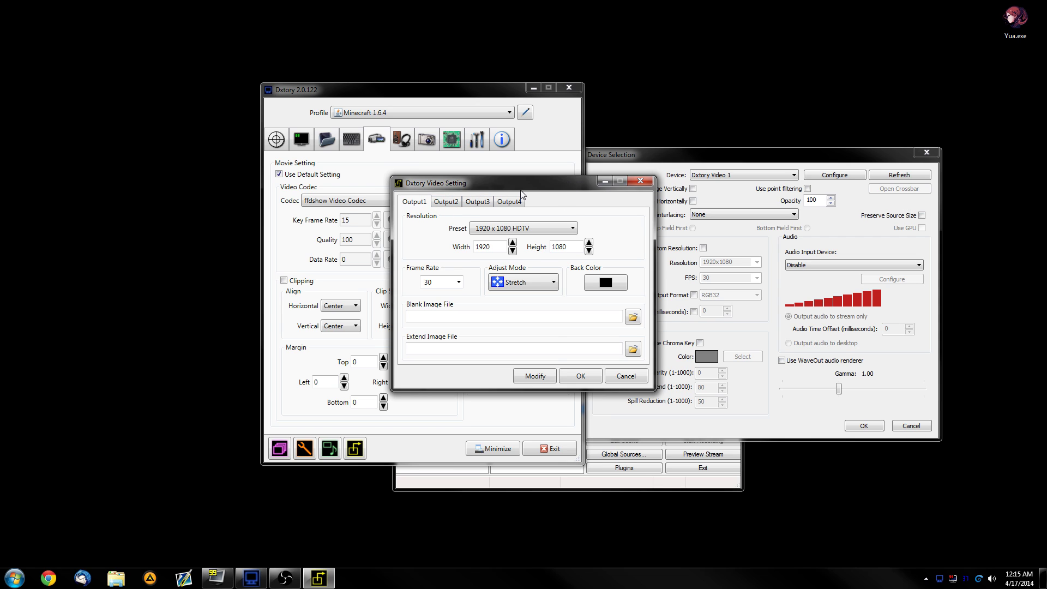
pyautogui.moveTo(567, 180); pyautogui.dragTo(440, 199)
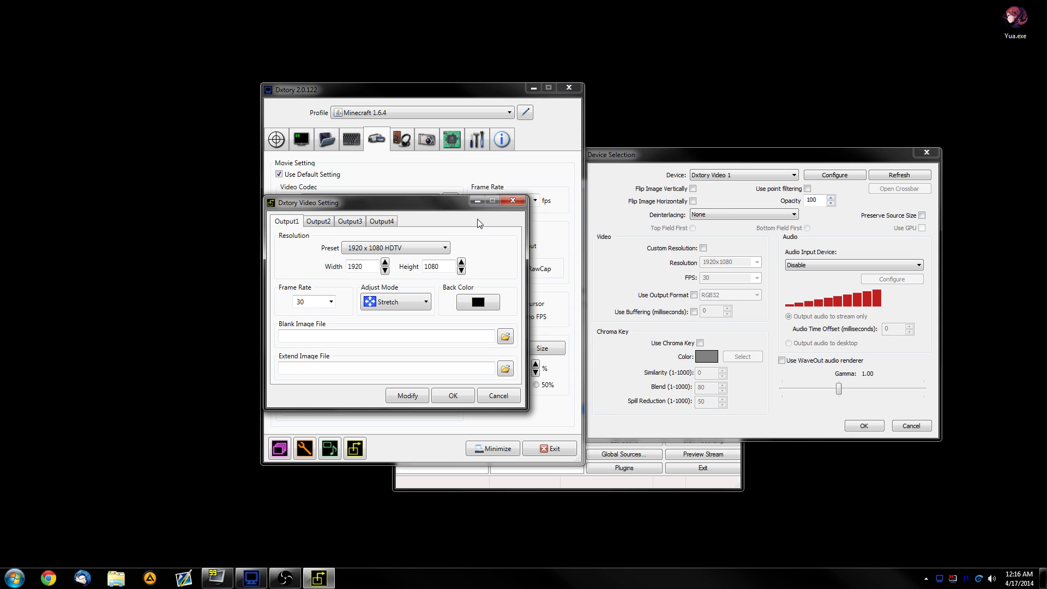
pyautogui.click(532, 475)
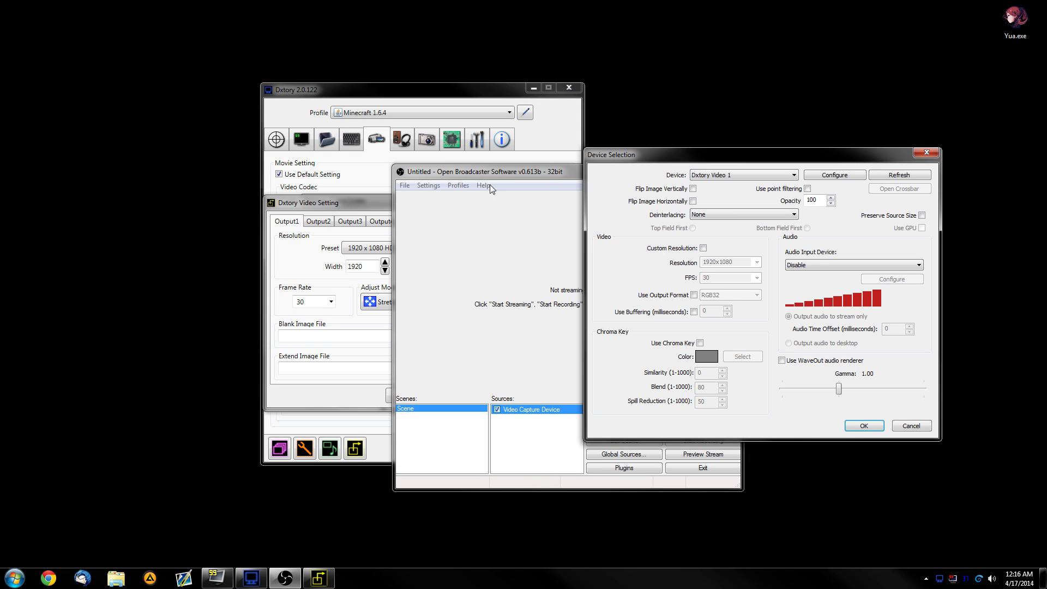
pyautogui.click(357, 203)
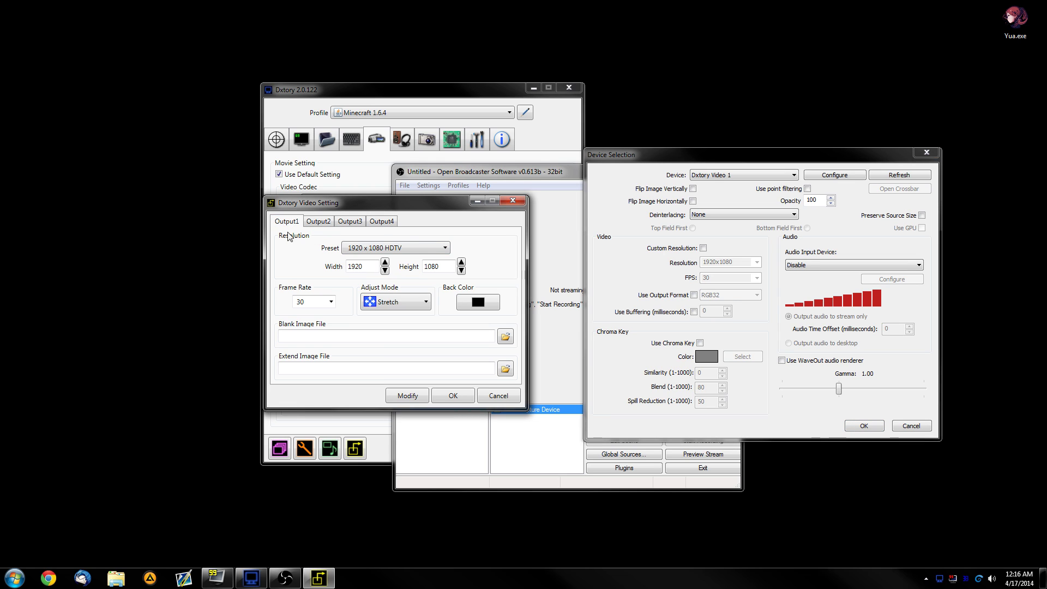
pyautogui.doubleClick(357, 266)
# - Look through Output2's resolution presets without choosing one, and close the Dxtory Video Setting dialog with confirmation
pyautogui.click(318, 220)
pyautogui.click(350, 247)
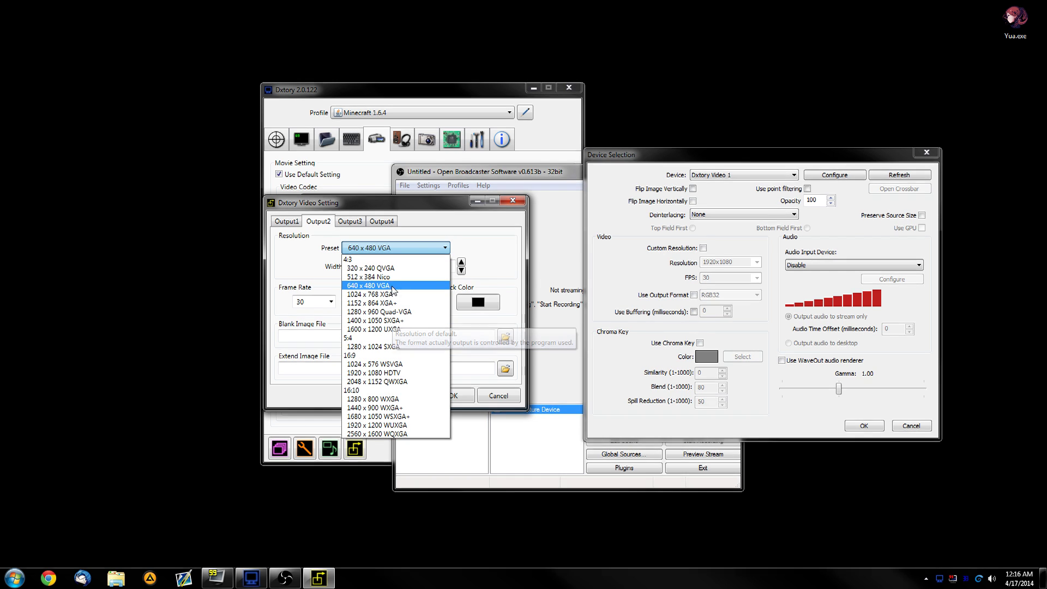
pyautogui.press('Escape')
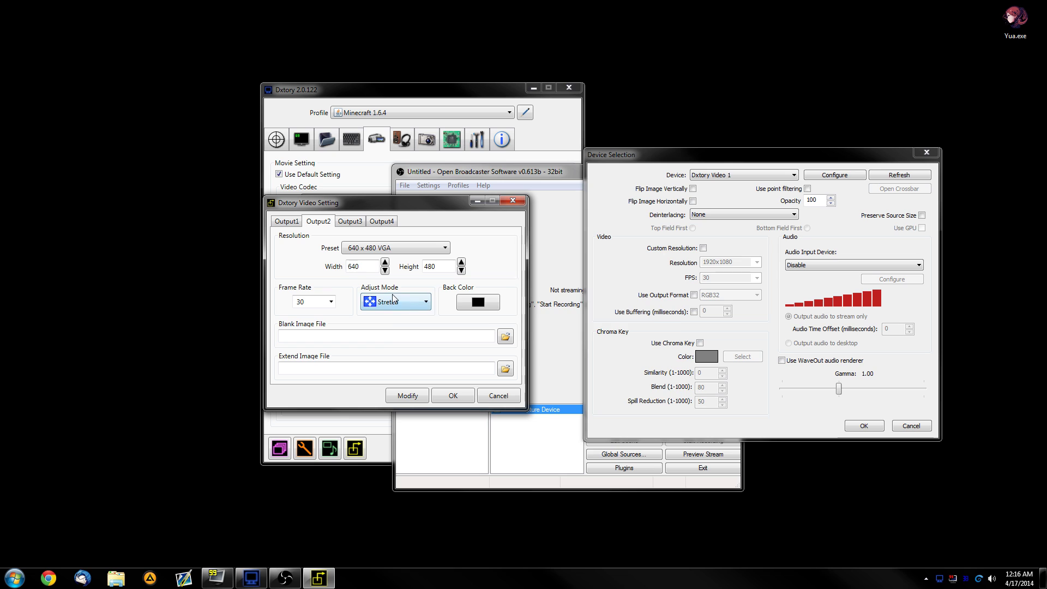
pyautogui.click(453, 396)
# - Select Dxtory Video 2 as the capture device and check its resolution
pyautogui.click(763, 176)
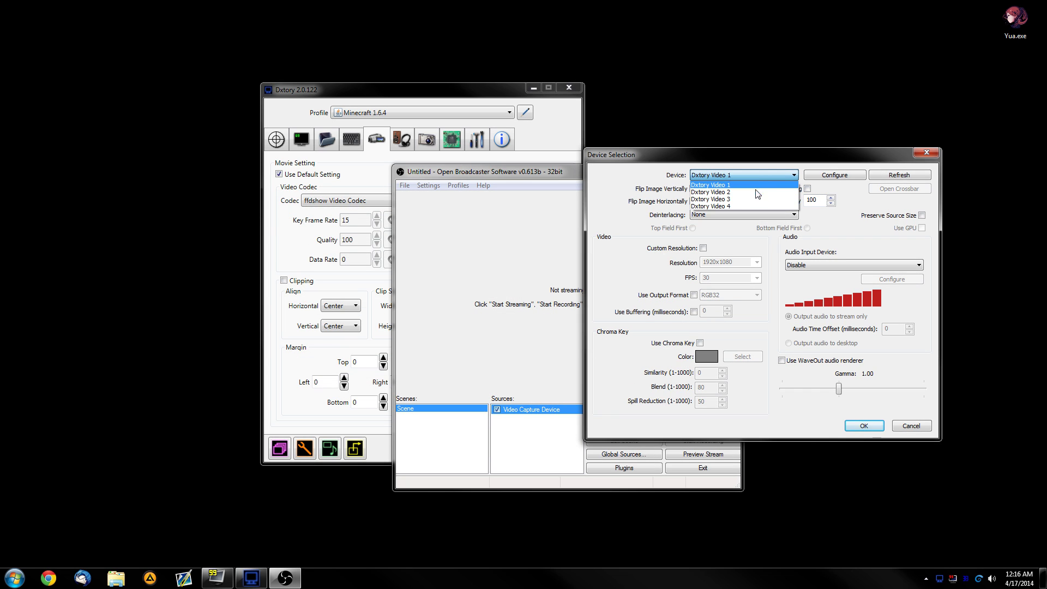
pyautogui.click(756, 191)
pyautogui.click(750, 176)
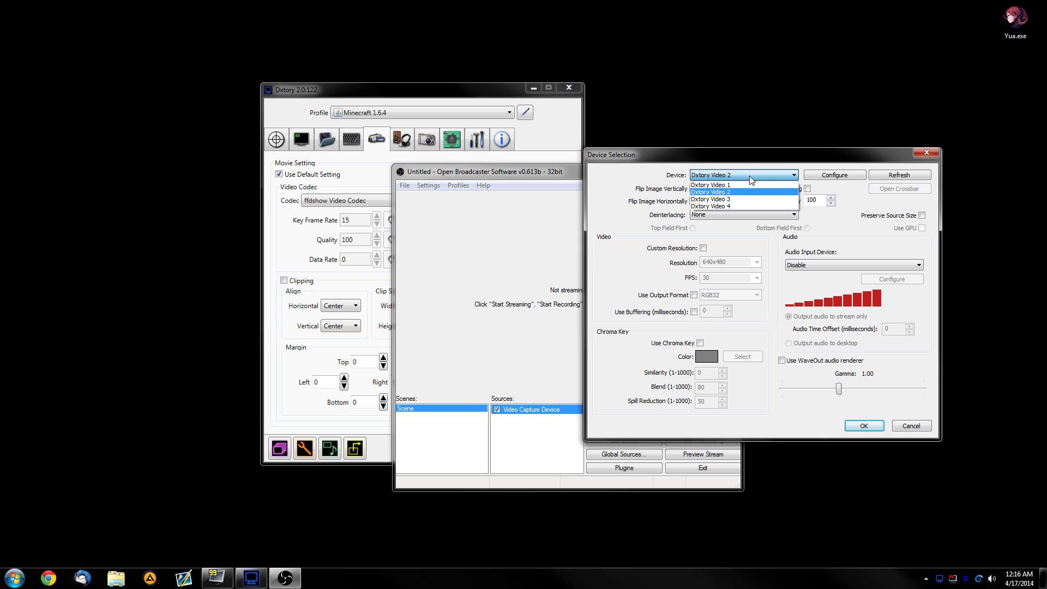
pyautogui.click(750, 176)
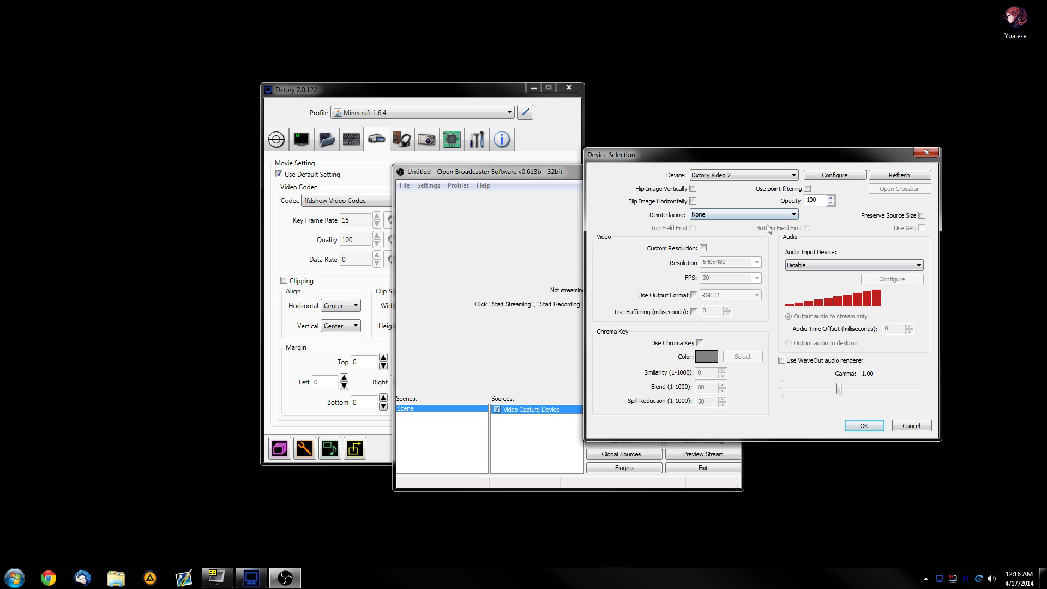
# - Choose Dxtory Video 1 as the capture device and confirm the device selection
pyautogui.click(748, 173)
pyautogui.click(720, 183)
pyautogui.click(864, 426)
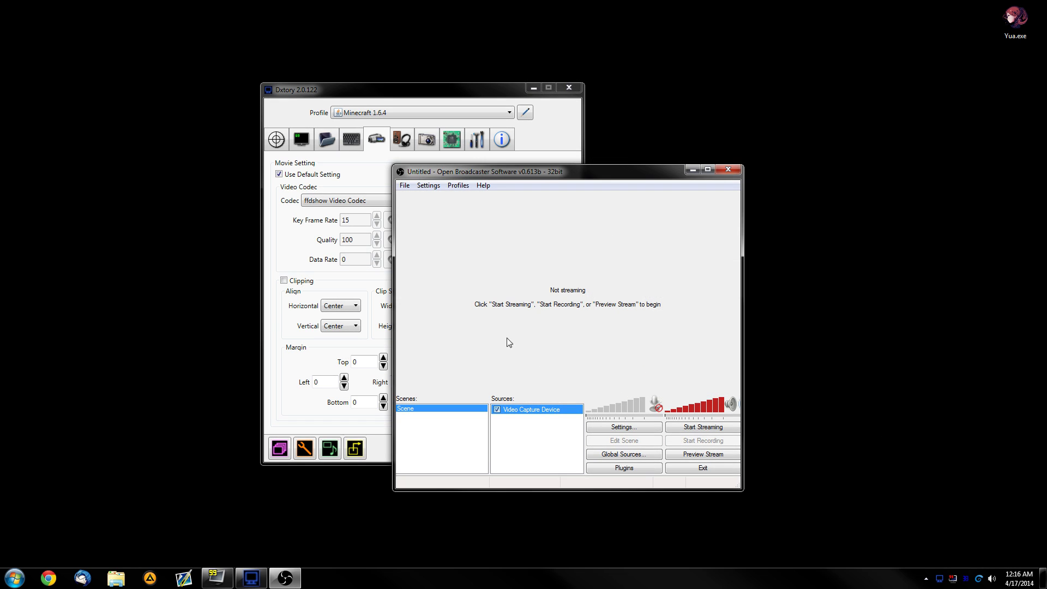
# - Review Dxtory's movie, folder and audio settings, placing the Open Broadcaster Software window beside the Dxtory window
pyautogui.moveTo(498, 175); pyautogui.dragTo(598, 188)
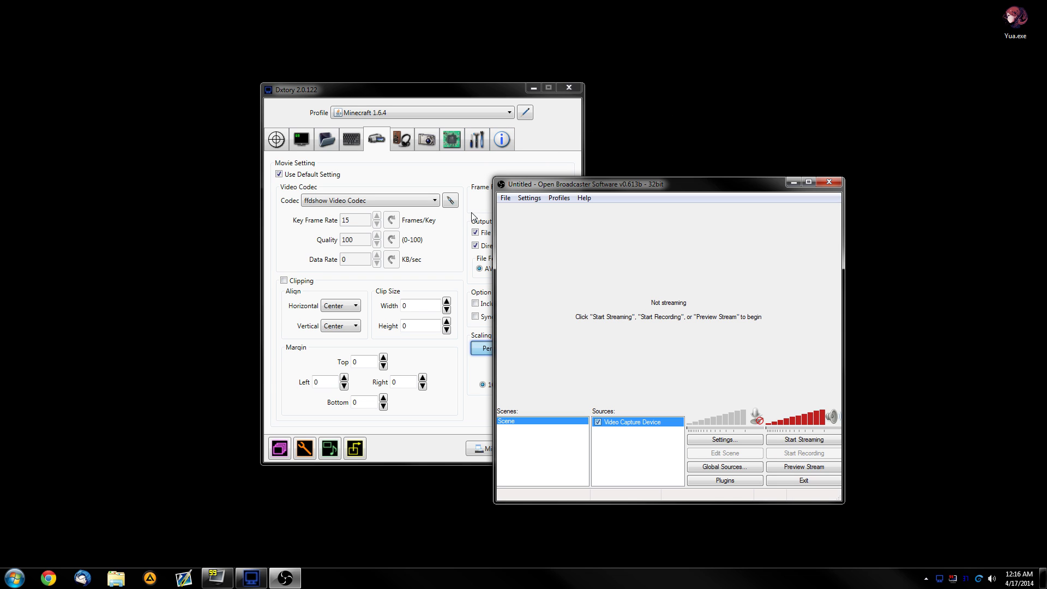
pyautogui.click(453, 418)
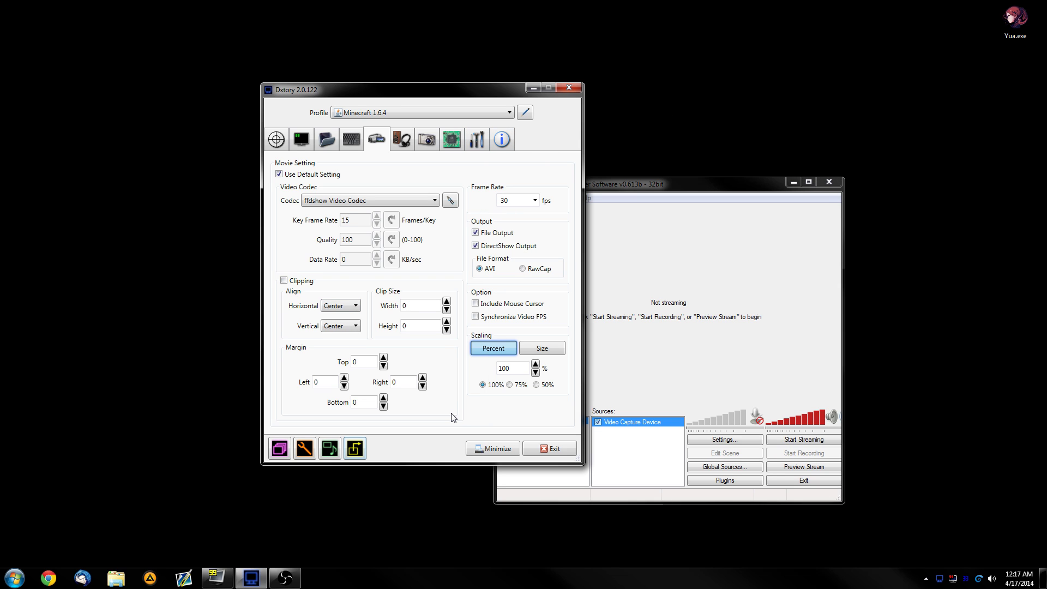
pyautogui.click(326, 139)
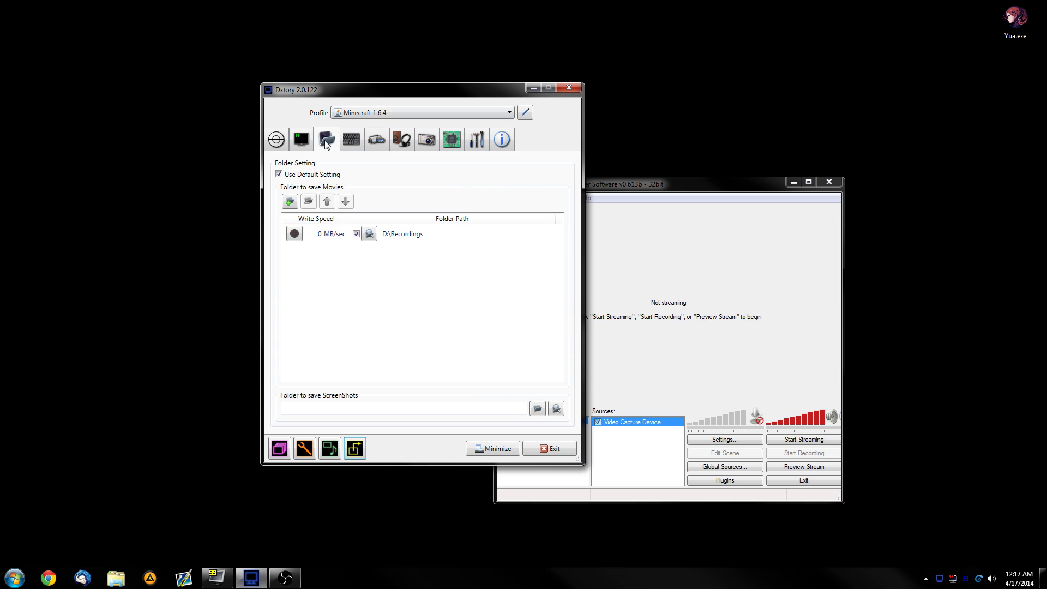
pyautogui.click(405, 230)
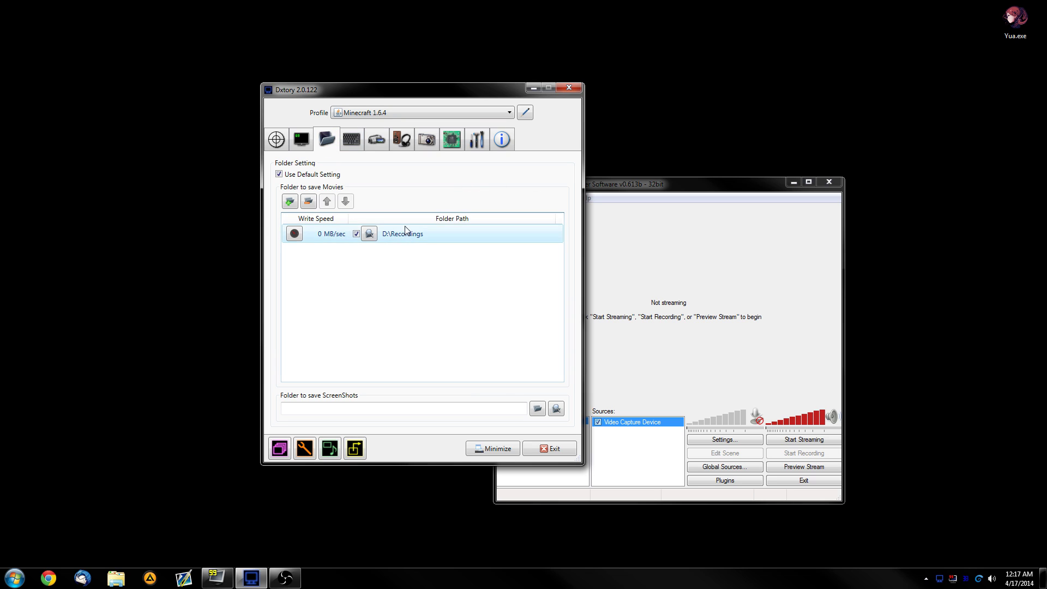
pyautogui.click(402, 140)
pyautogui.moveTo(656, 182); pyautogui.dragTo(763, 165)
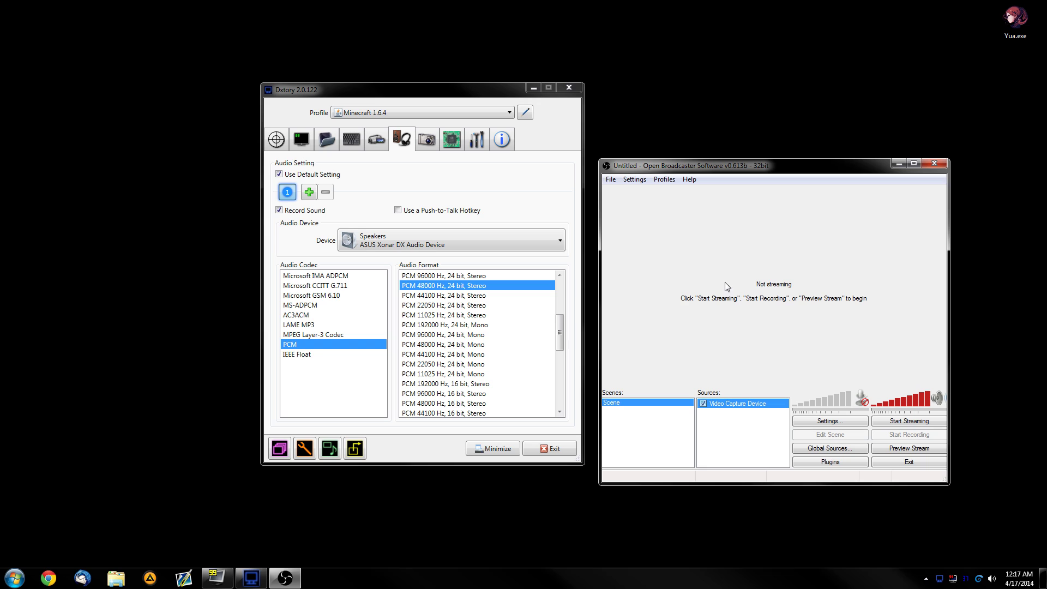
pyautogui.click(768, 114)
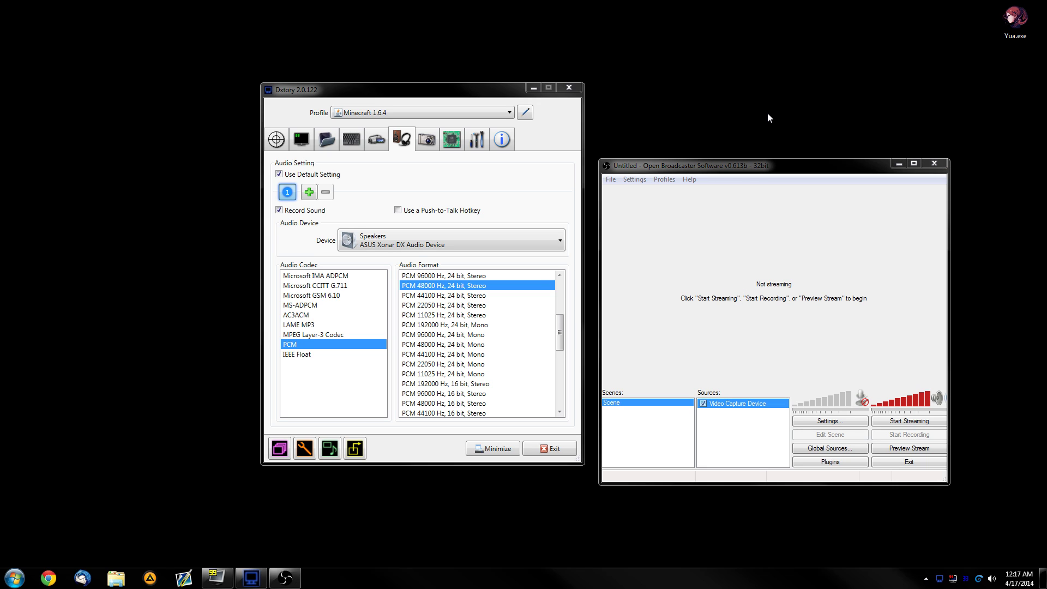